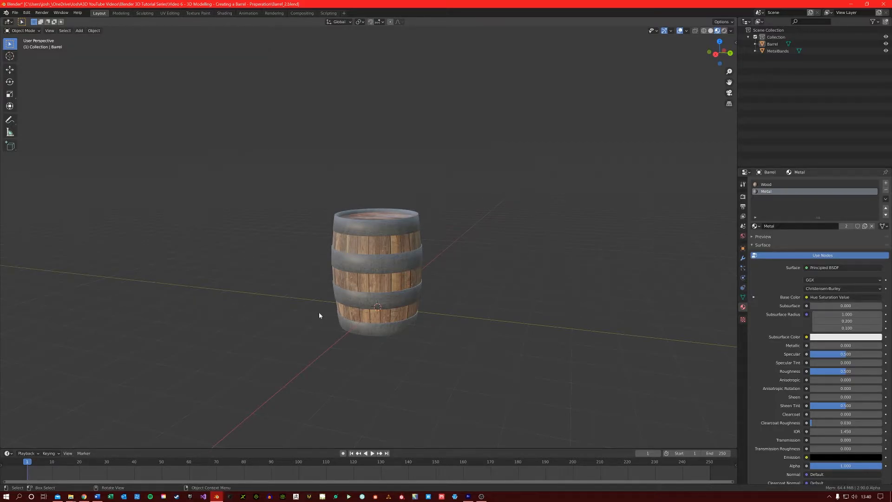
- Add a mesh plane at the barrel's base and scale it up into a large square floor
{"action": "middle_click_drag", "start_coordinate": [376, 296], "coordinate": [356, 298]}
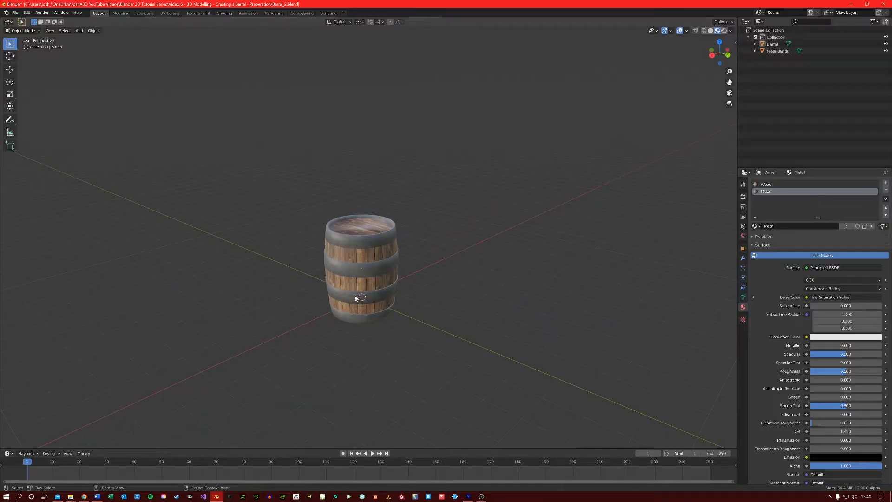
{"action": "key", "text": "shift+a"}
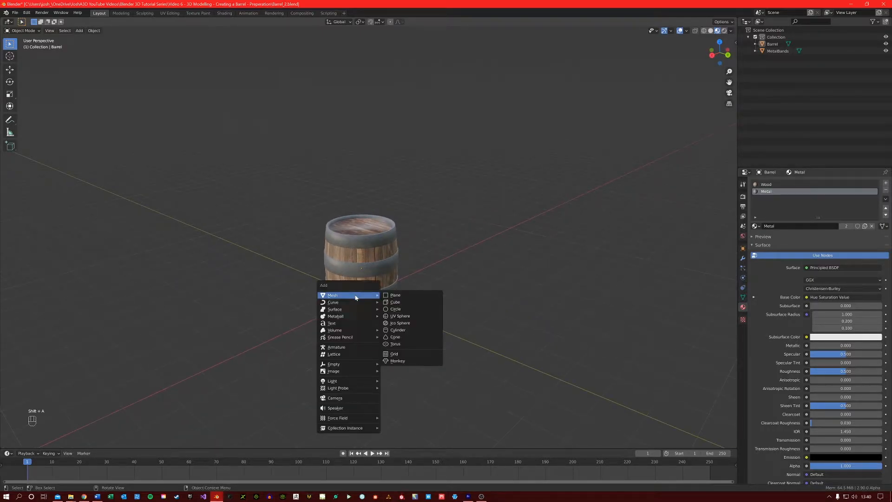
{"action": "left_click", "coordinate": [413, 296]}
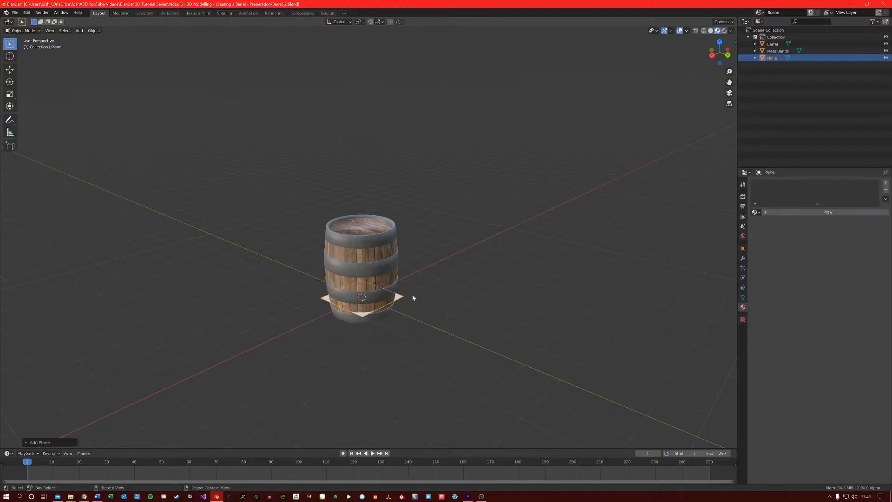
{"action": "key", "text": "s"}
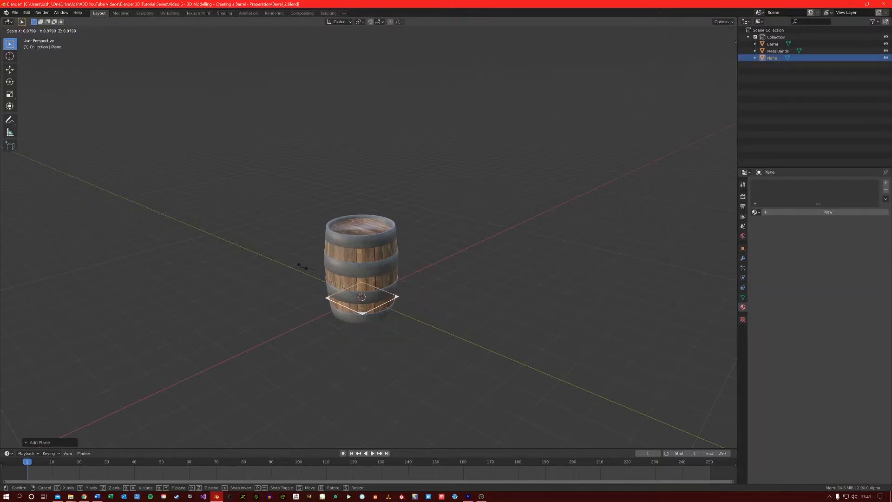
{"action": "left_click", "coordinate": [544, 230]}
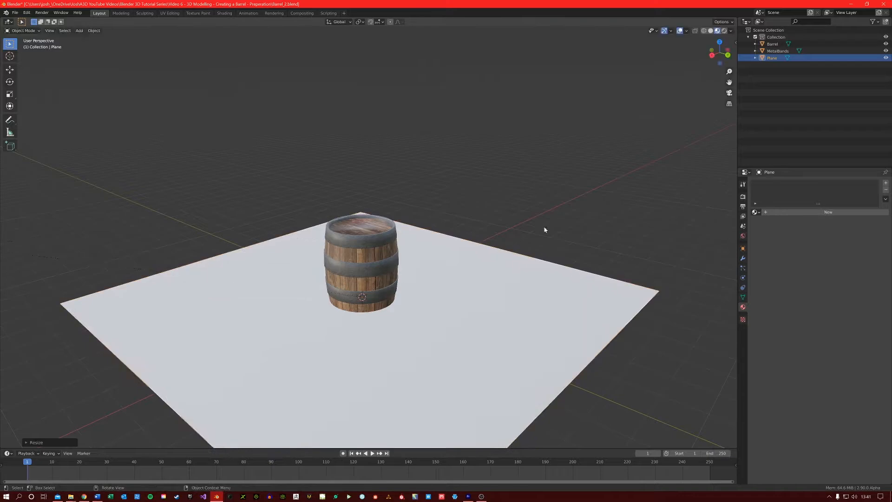
- Lower the floor plane about 0.39 m along the Z axis so the barrel stands on it
{"action": "key", "text": "g"}
{"action": "key", "text": "z"}
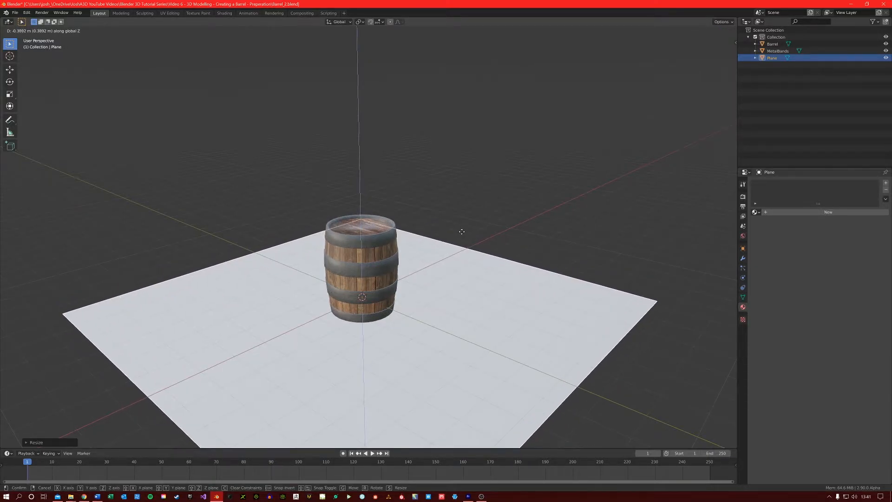
{"action": "left_click", "coordinate": [461, 232]}
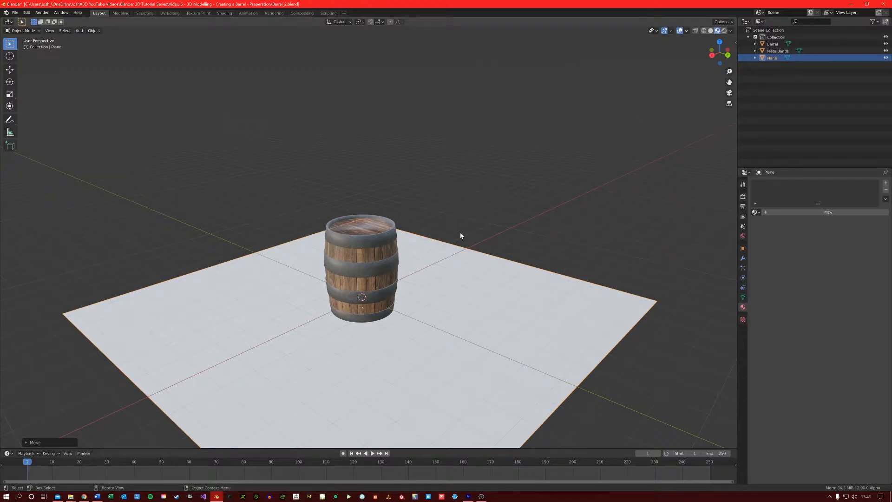
- Duplicate the floor plane and rotate the copy 90 degrees about the Y axis to form an upright wall
{"action": "middle_click_drag", "start_coordinate": [247, 384], "coordinate": [247, 349], "text": "shift"}
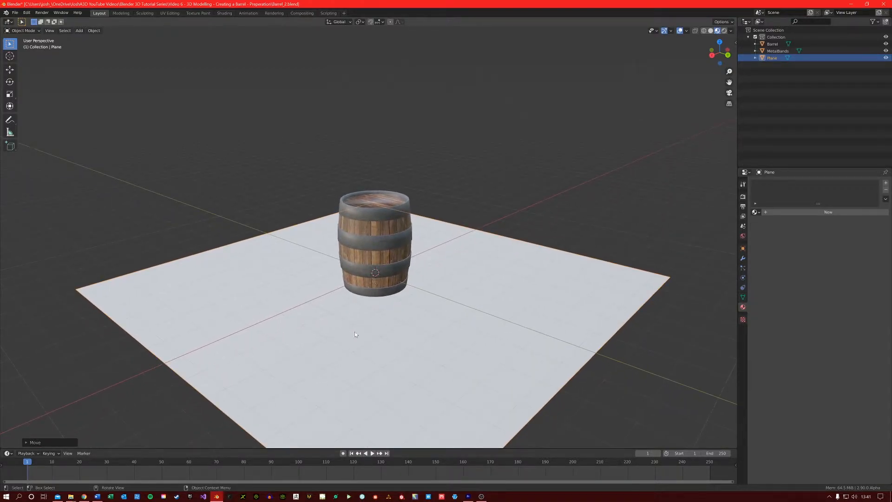
{"action": "key", "text": "ctrl+c"}
{"action": "key", "text": "ctrl+v"}
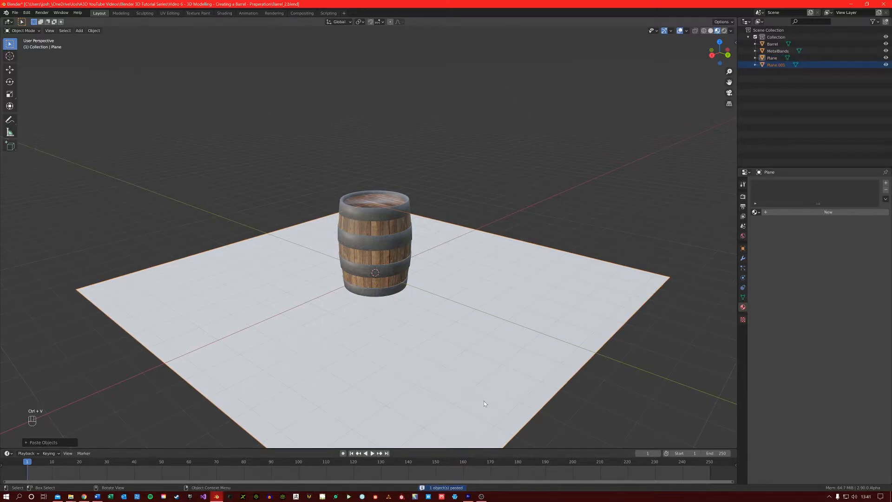
{"action": "key", "text": "r"}
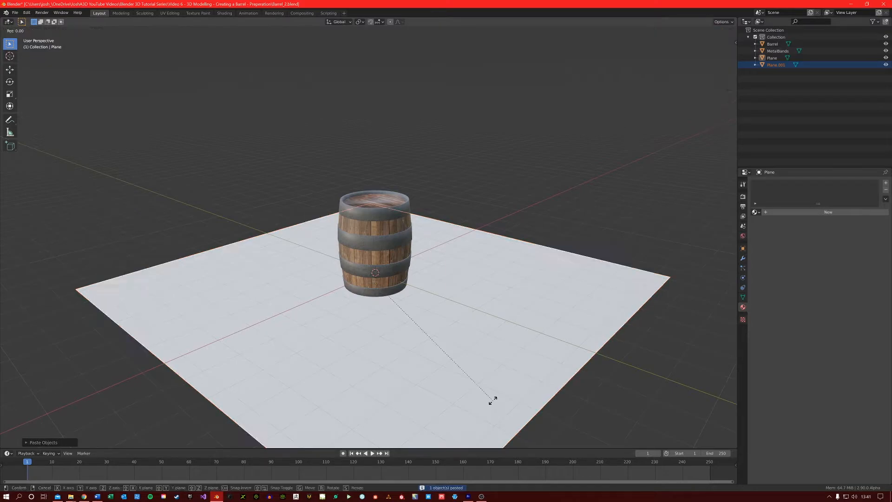
{"action": "key", "text": "y"}
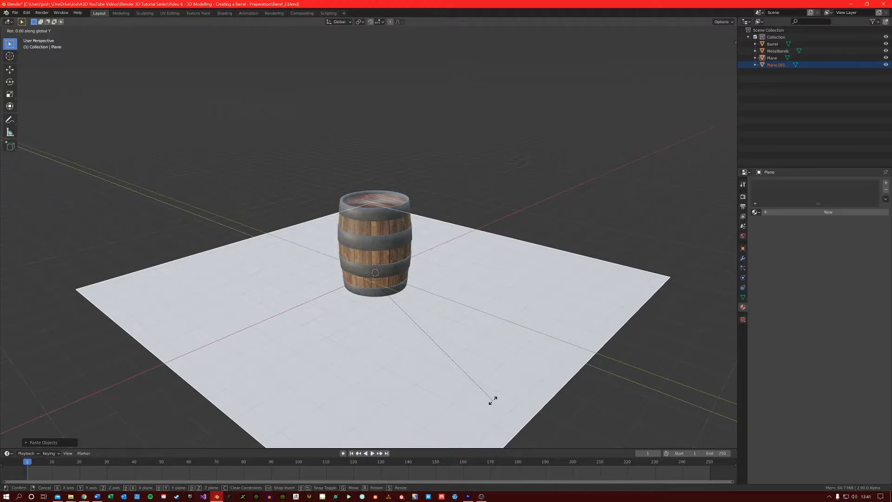
{"action": "type", "text": "90"}
{"action": "key", "text": "Return"}
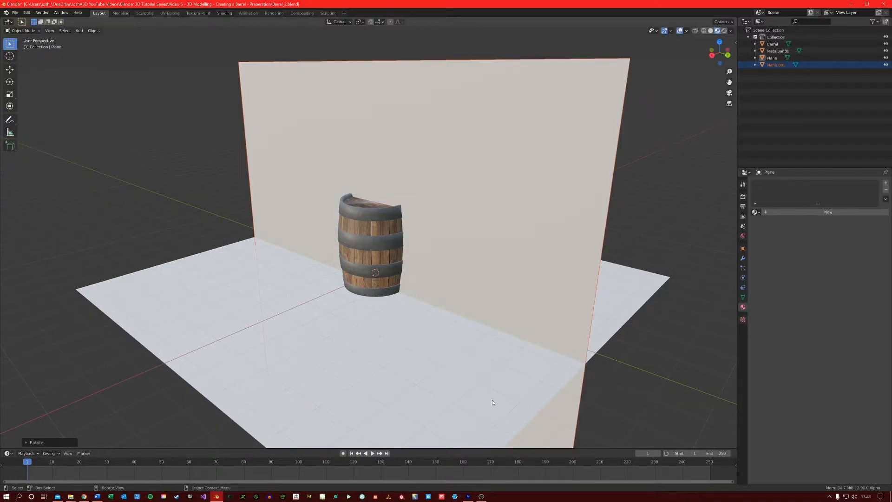
- Move the wall along X to the floor's edge behind the barrel and raise it about 7.2 m along Z onto the floor
{"action": "key", "text": "g"}
{"action": "key", "text": "x"}
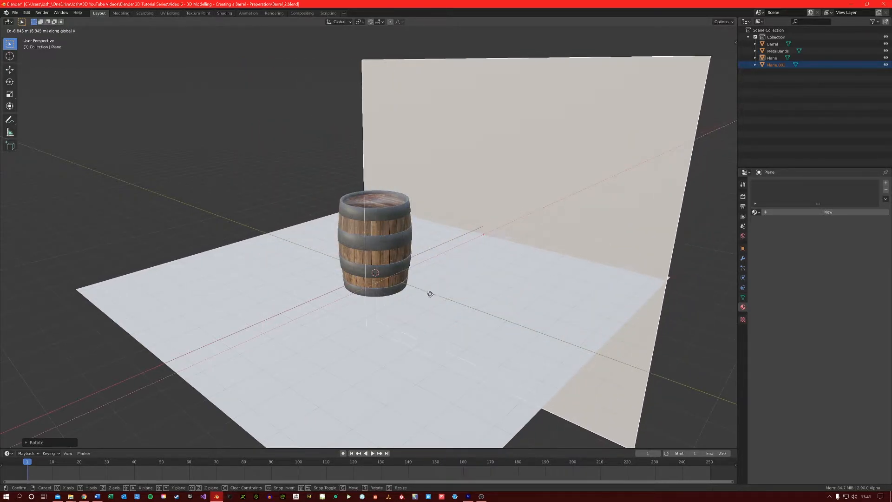
{"action": "left_click", "coordinate": [434, 294]}
{"action": "key", "text": "g"}
{"action": "key", "text": "z"}
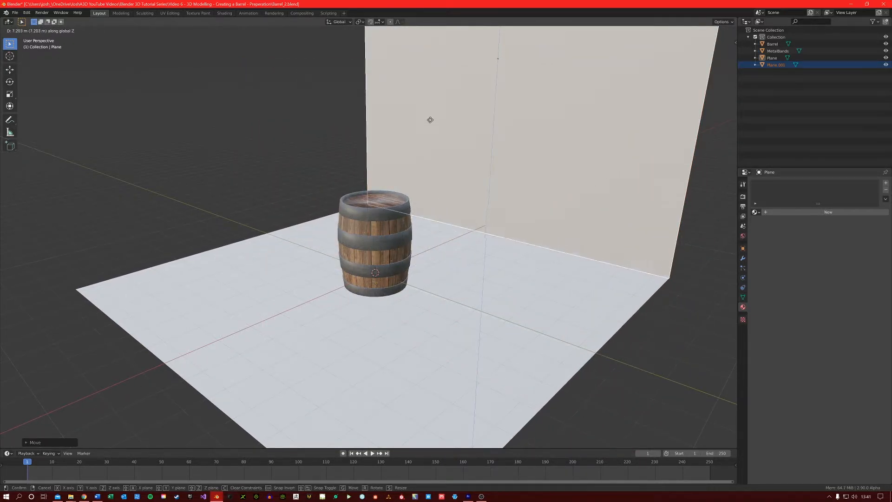
{"action": "left_click", "coordinate": [430, 119]}
- Duplicate the wall plane and place the copy freehand near the floor's adjacent open side
{"action": "middle_click_drag", "start_coordinate": [428, 138], "coordinate": [463, 220]}
{"action": "key", "text": "ctrl+c"}
{"action": "key", "text": "ctrl+v"}
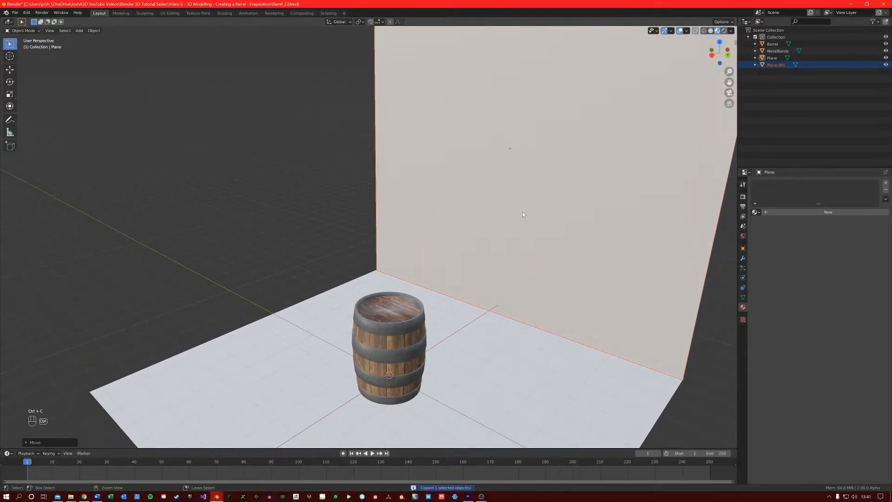
{"action": "key", "text": "g"}
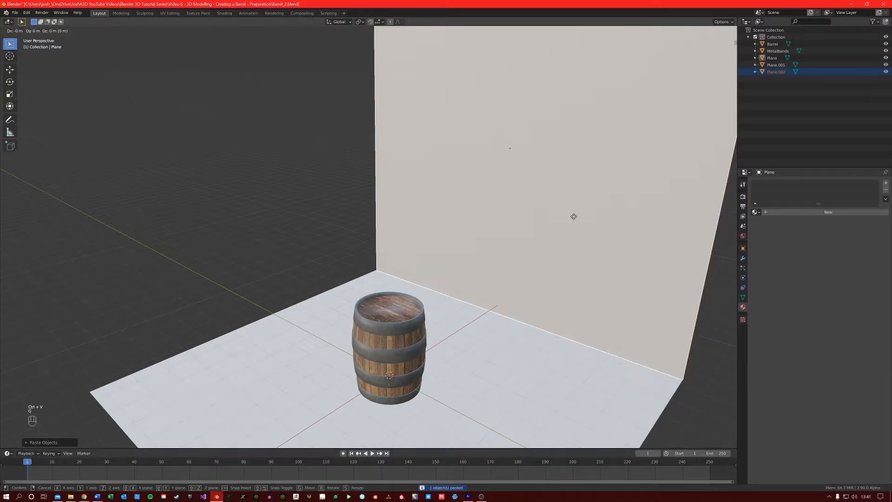
{"action": "left_click", "coordinate": [255, 225]}
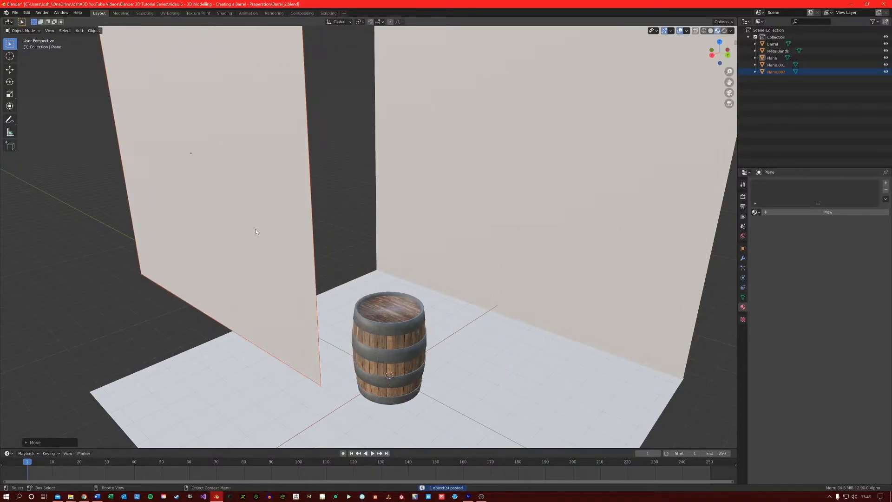
- Rotate the second wall 90 degrees about the Z axis so it runs perpendicular to the first wall
{"action": "key", "text": "r"}
{"action": "key", "text": "z"}
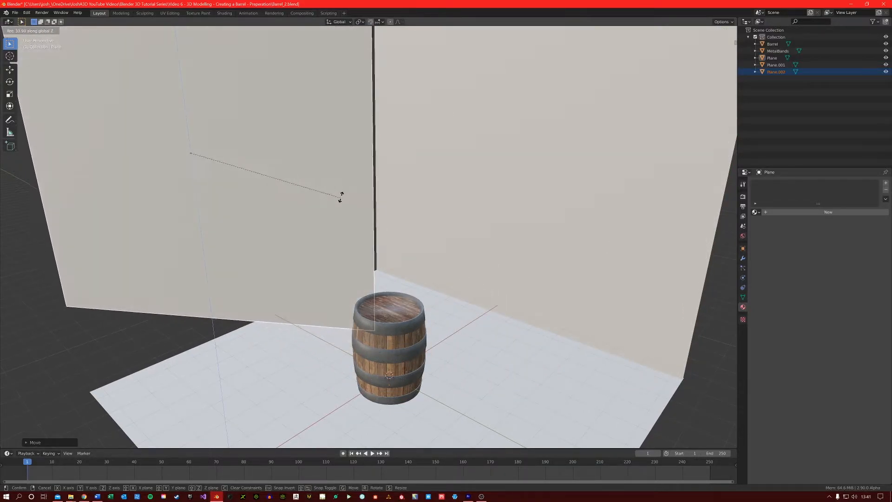
{"action": "type", "text": "90"}
{"action": "key", "text": "Return"}
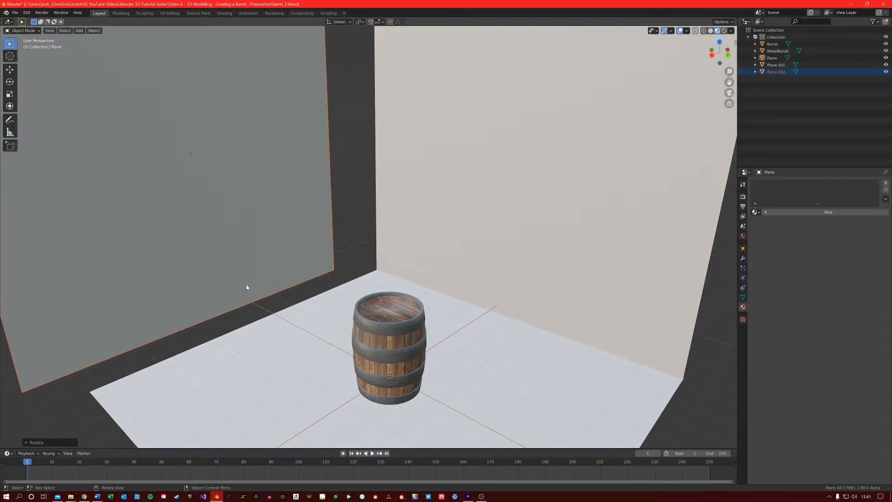
- Slide the second wall along the X axis until it meets the first wall at the corner, and deselect it
{"action": "key", "text": "g"}
{"action": "key", "text": "x"}
{"action": "left_click", "coordinate": [275, 284]}
{"action": "key", "text": "g"}
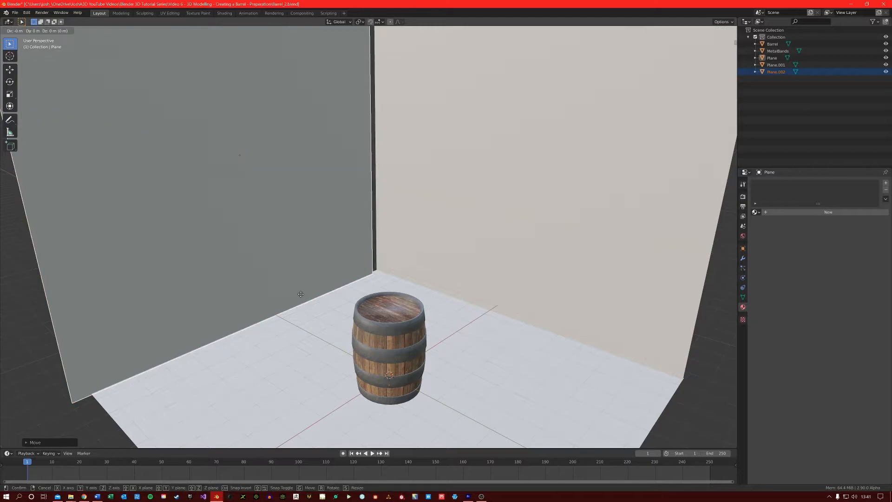
{"action": "key", "text": "x"}
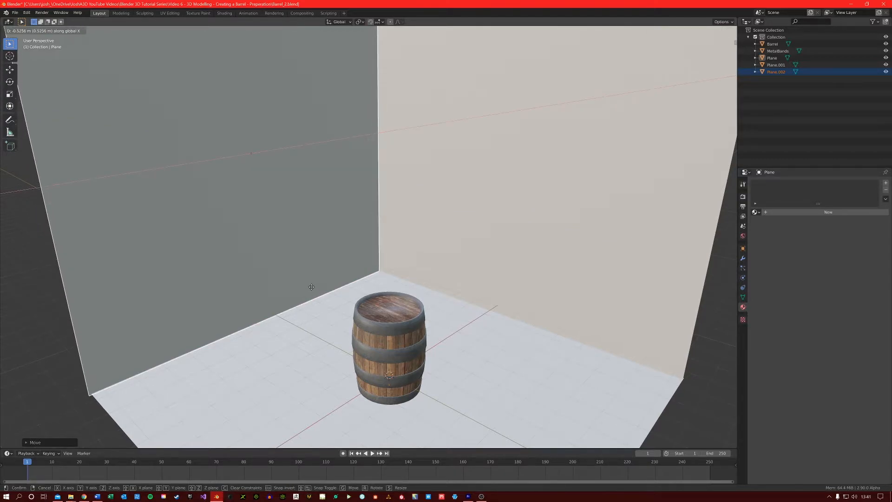
{"action": "left_click", "coordinate": [309, 288]}
{"action": "middle_click_drag", "start_coordinate": [460, 312], "coordinate": [431, 295], "text": "shift"}
{"action": "left_click", "coordinate": [53, 371]}
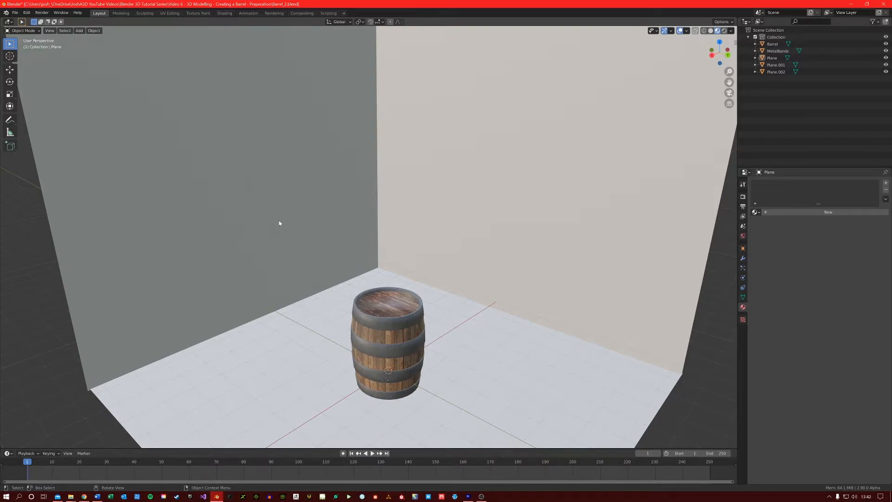
- Assign the existing Metal material to both wall planes
{"action": "left_click", "coordinate": [217, 152]}
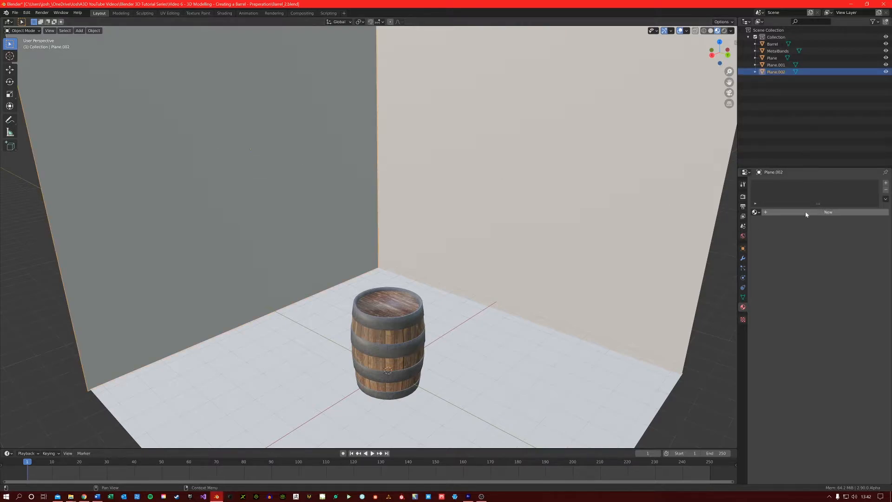
{"action": "left_click", "coordinate": [755, 212]}
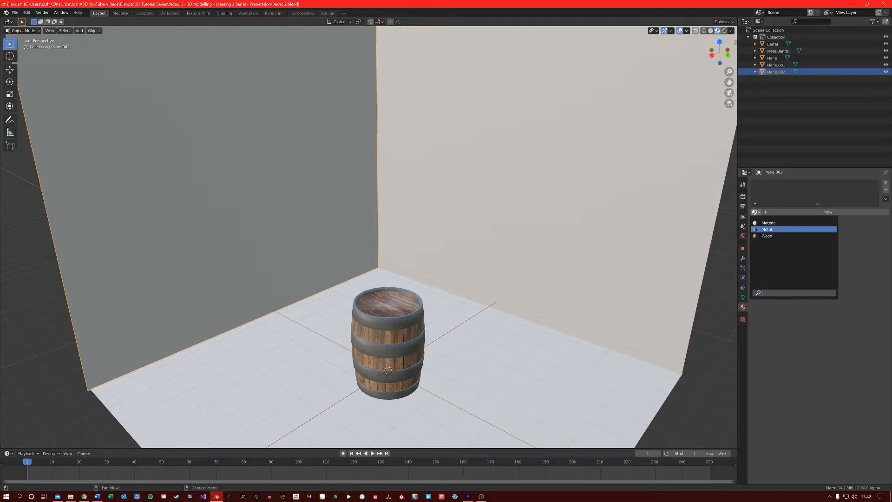
{"action": "left_click", "coordinate": [767, 229]}
{"action": "left_click", "coordinate": [499, 194]}
{"action": "left_click", "coordinate": [755, 212]}
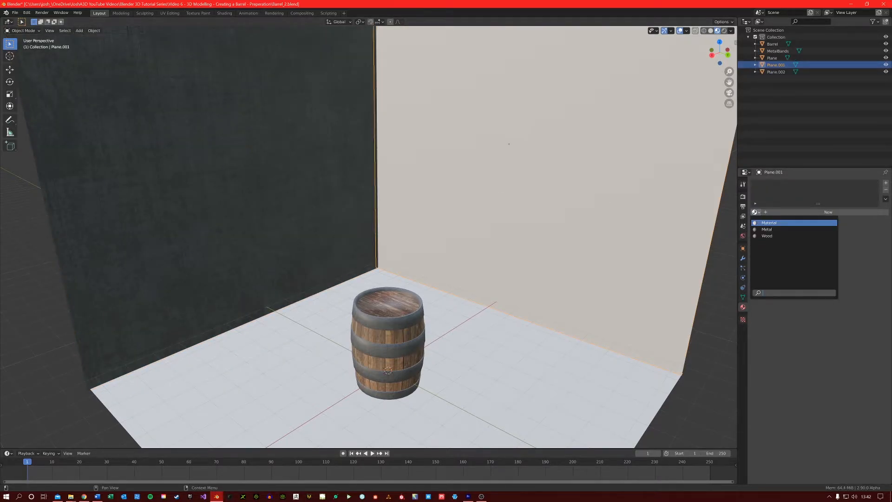
{"action": "left_click", "coordinate": [767, 229]}
- Assign the existing Wood material to the floor plane and deselect it
{"action": "left_click", "coordinate": [276, 347]}
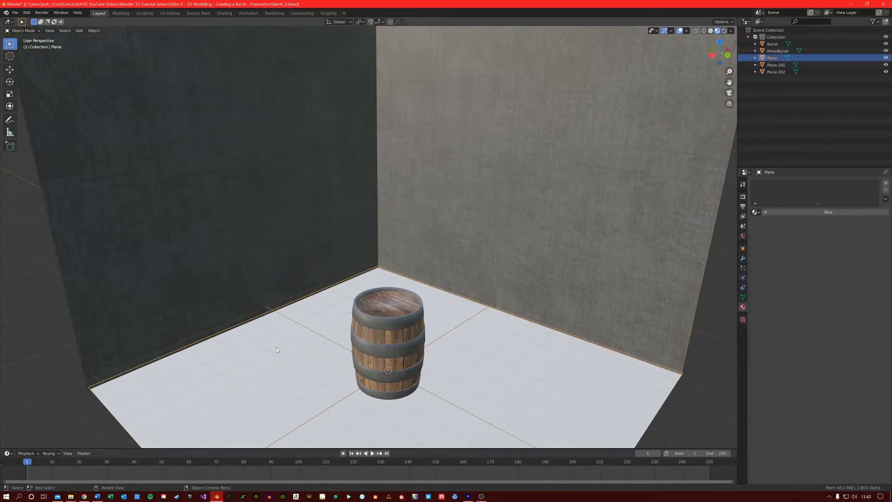
{"action": "left_click", "coordinate": [755, 212]}
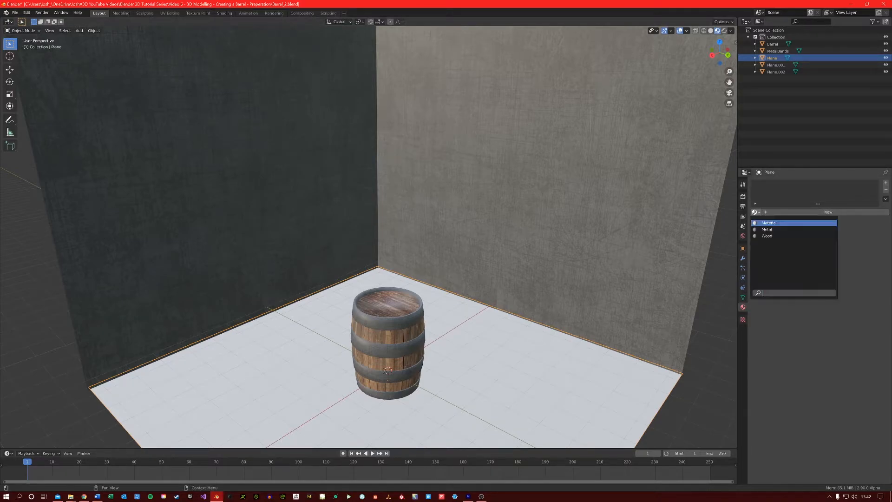
{"action": "left_click", "coordinate": [767, 235]}
{"action": "left_click", "coordinate": [36, 386]}
{"action": "middle_click_drag", "start_coordinate": [371, 358], "coordinate": [366, 296], "text": "shift"}
{"action": "scroll", "coordinate": [366, 295], "scroll_direction": "up", "scroll_amount": 1}
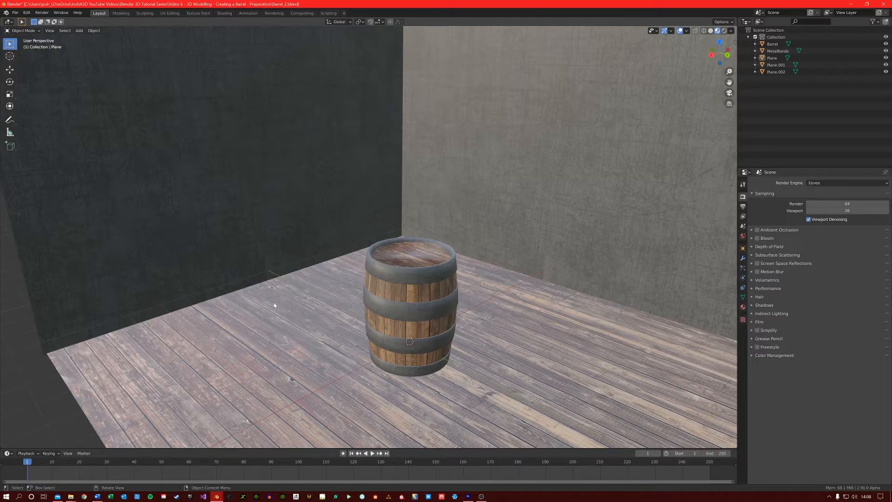
- Add an area light and raise it along the Z axis to well above the barrel
{"action": "key", "text": "shift+a"}
{"action": "mouse_move", "coordinate": [274, 304]}
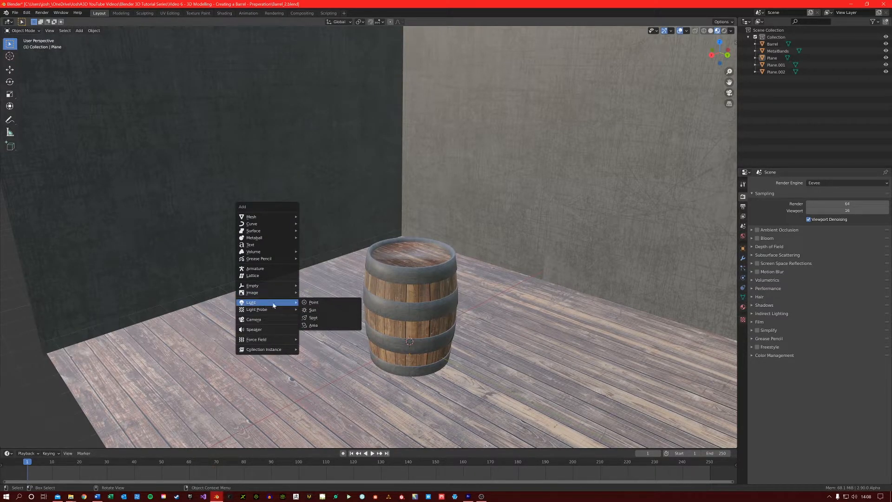
{"action": "left_click", "coordinate": [326, 328]}
{"action": "scroll", "coordinate": [385, 346], "scroll_direction": "down", "scroll_amount": 2}
{"action": "key", "text": "g"}
{"action": "key", "text": "z"}
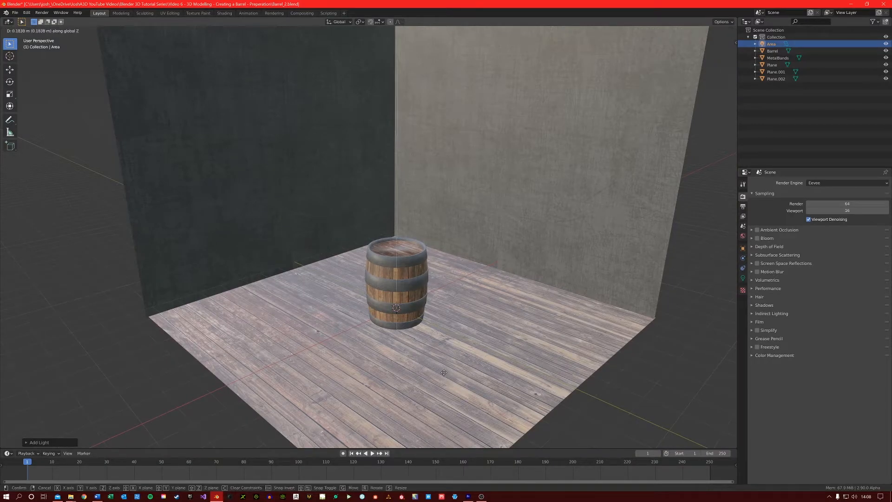
{"action": "left_click", "coordinate": [413, 245]}
- Enlarge the area light to several times its size and move it along the negative Y direction toward the dark side wall
{"action": "middle_click_drag", "start_coordinate": [414, 245], "coordinate": [402, 236]}
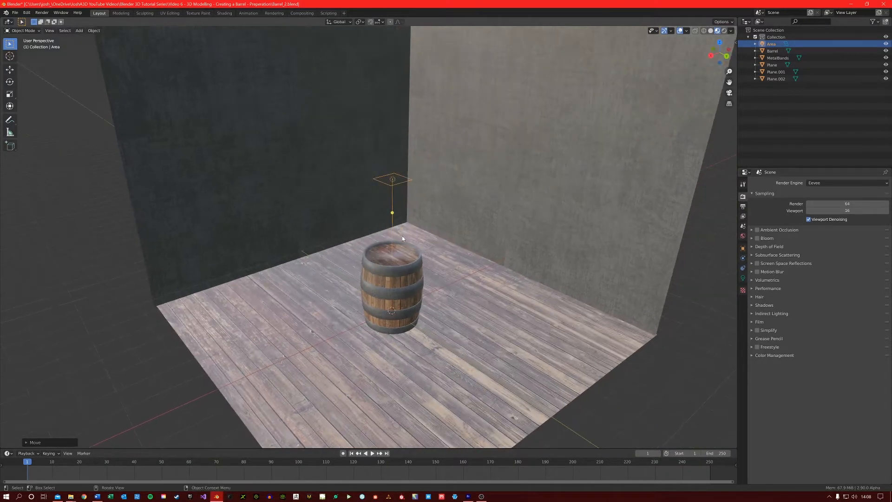
{"action": "key", "text": "s"}
{"action": "left_click", "coordinate": [475, 369]}
{"action": "middle_click_drag", "start_coordinate": [476, 369], "coordinate": [453, 367]}
{"action": "key", "text": "g"}
{"action": "key", "text": "y"}
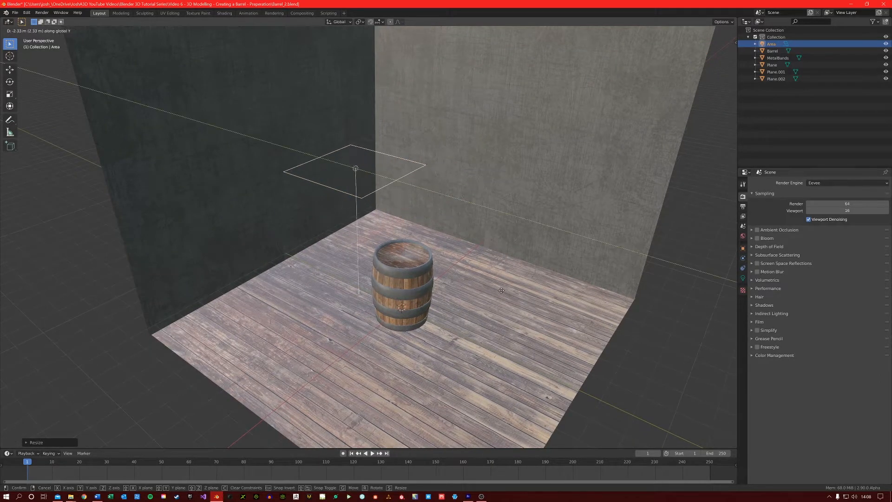
{"action": "left_click", "coordinate": [465, 274]}
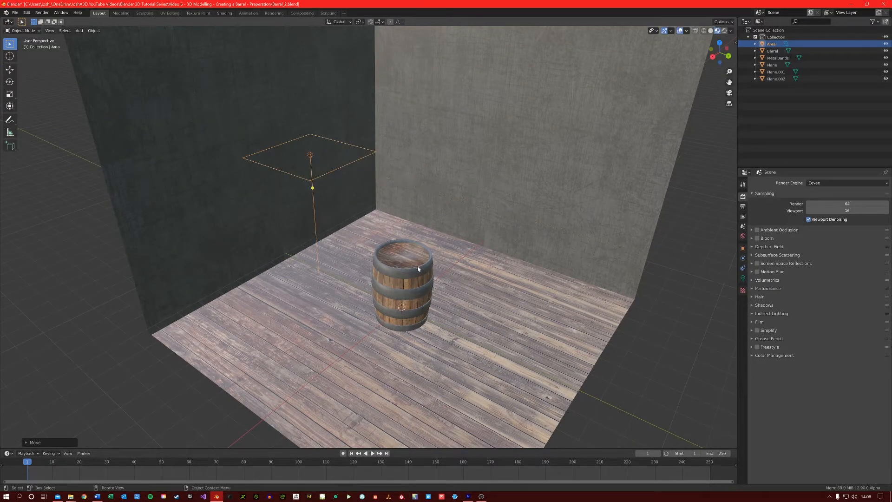
- Rotate the area light about the X axis so that it points down at the barrel
{"action": "scroll", "coordinate": [405, 269], "scroll_direction": "up", "scroll_amount": 3}
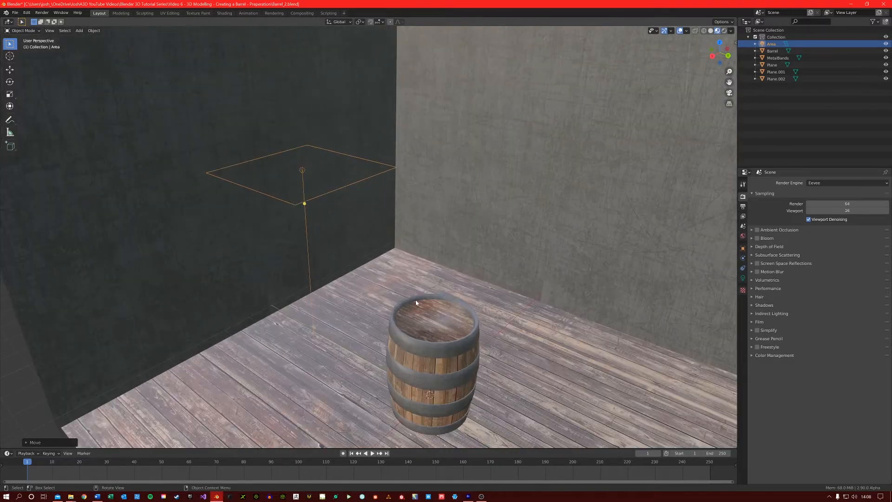
{"action": "key", "text": "r"}
{"action": "key", "text": "x"}
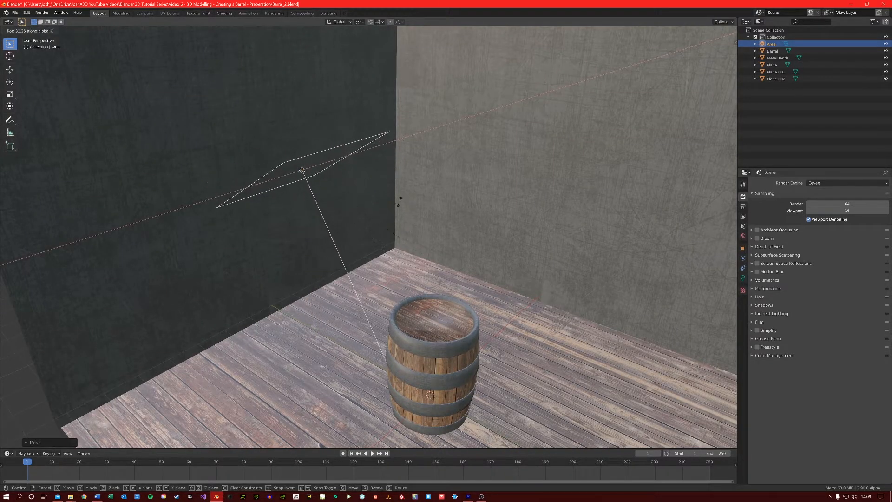
{"action": "left_click", "coordinate": [396, 161]}
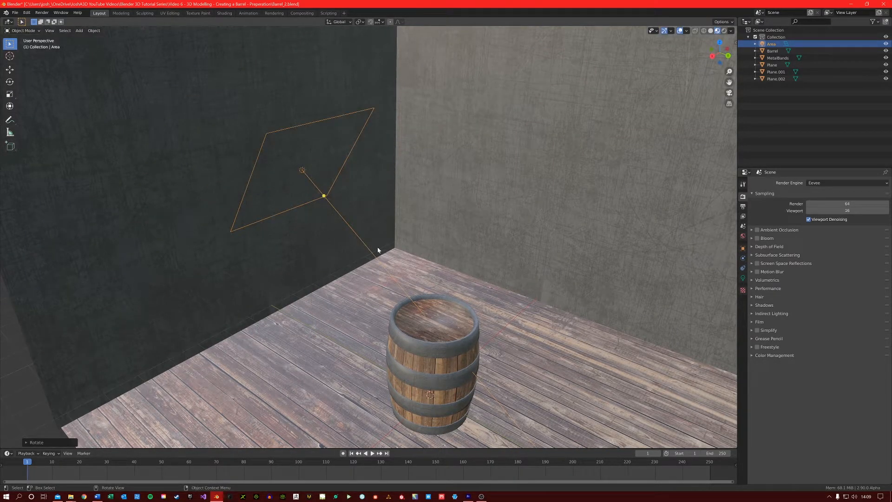
{"action": "middle_click_drag", "start_coordinate": [436, 348], "coordinate": [444, 339]}
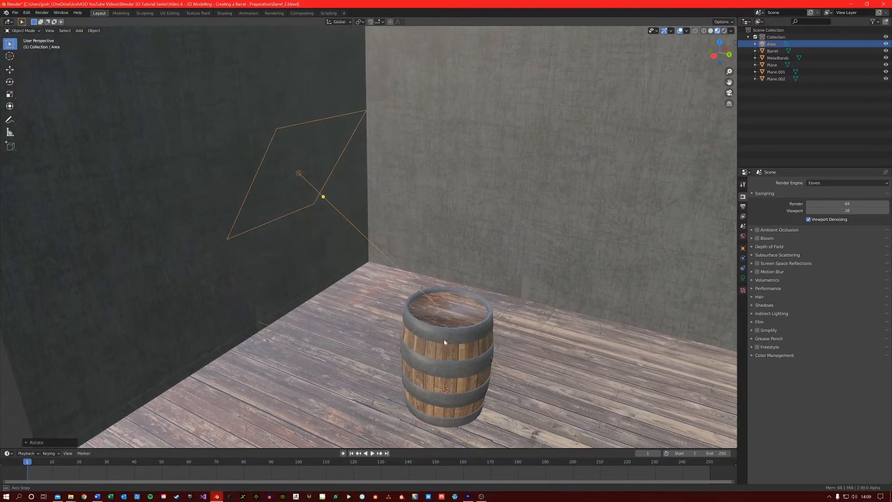
{"action": "scroll", "coordinate": [409, 270], "scroll_direction": "up", "scroll_amount": 1}
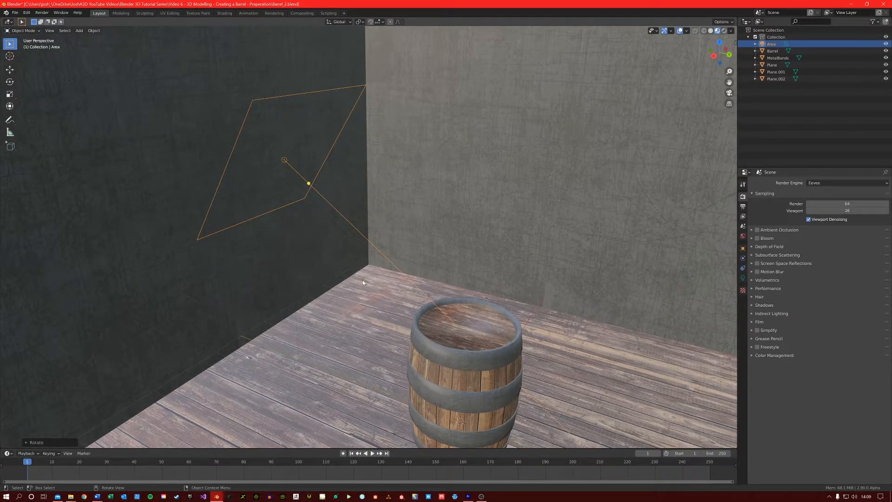
{"action": "middle_click_drag", "start_coordinate": [278, 154], "coordinate": [275, 154]}
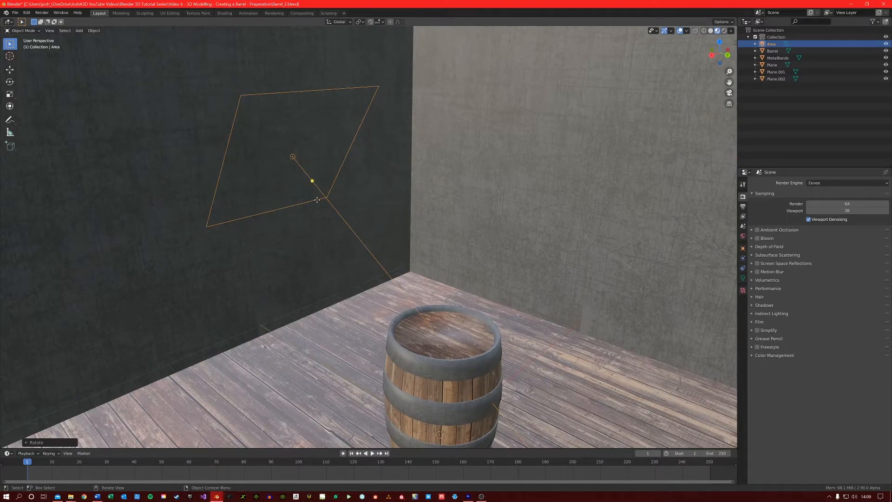
{"action": "middle_click_drag", "start_coordinate": [277, 186], "coordinate": [306, 206]}
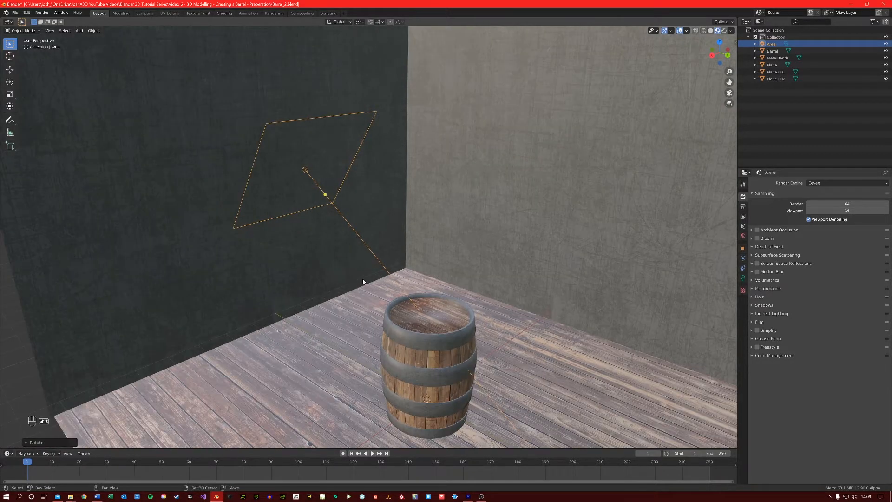
{"action": "middle_click_drag", "start_coordinate": [364, 283], "coordinate": [351, 259], "text": "shift"}
- Preview the scene in rendered shading, with the Eevee render samples set to 1000 and ambient occlusion enabled
{"action": "left_click", "coordinate": [726, 31]}
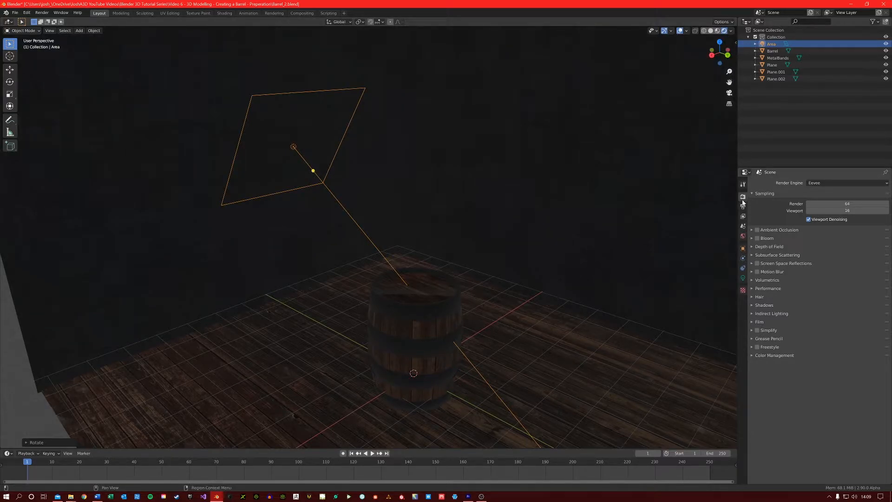
{"action": "left_click", "coordinate": [851, 205]}
{"action": "type", "text": "1000"}
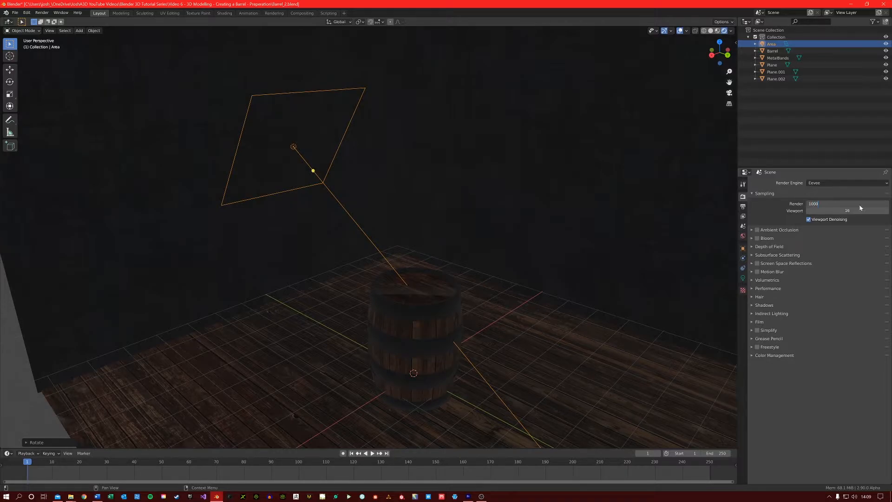
{"action": "key", "text": "Return"}
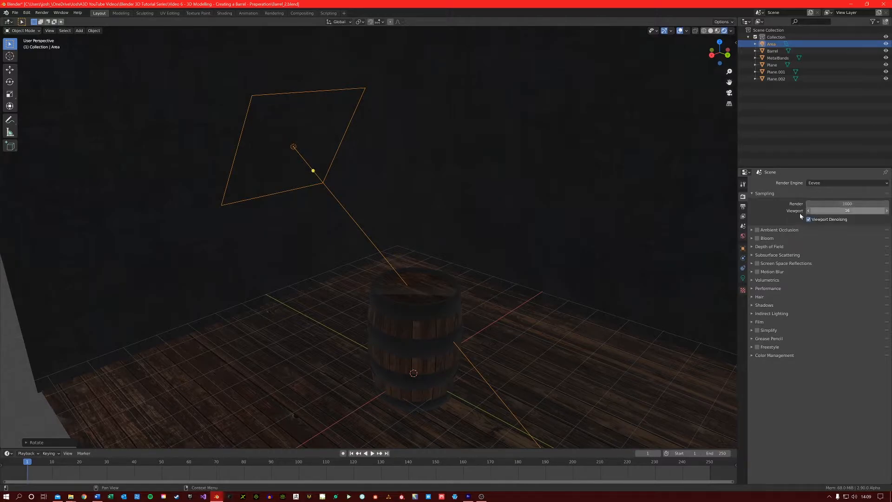
{"action": "left_click", "coordinate": [757, 230]}
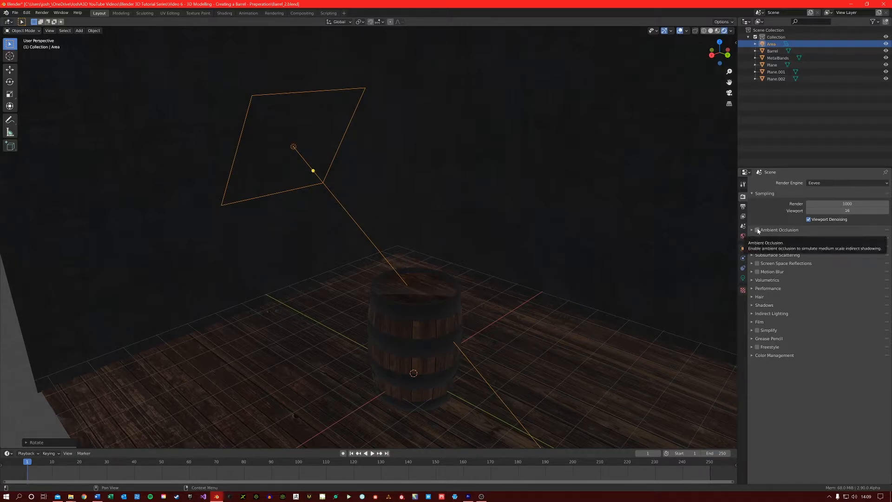
- Raise the area light's power to about 390 W and check the lighting on the barrel and walls
{"action": "left_click", "coordinate": [743, 277]}
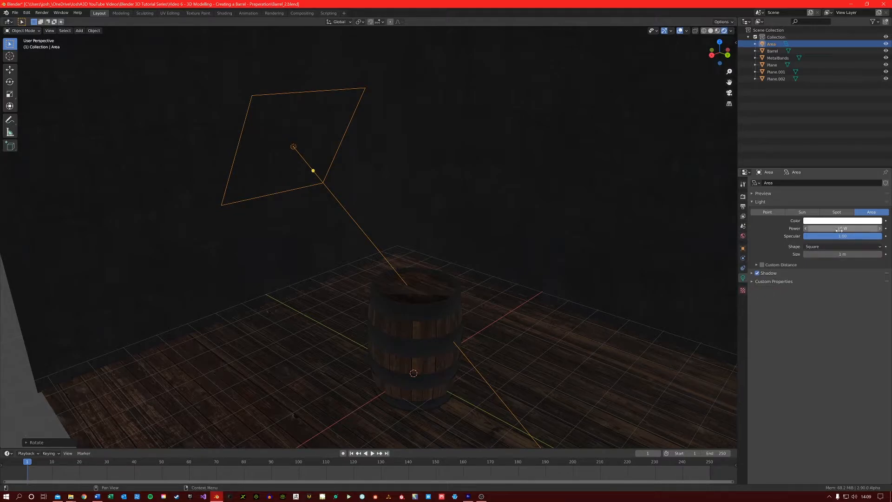
{"action": "left_click_drag", "start_coordinate": [841, 228], "coordinate": [877, 228]}
{"action": "middle_click_drag", "start_coordinate": [570, 229], "coordinate": [442, 231]}
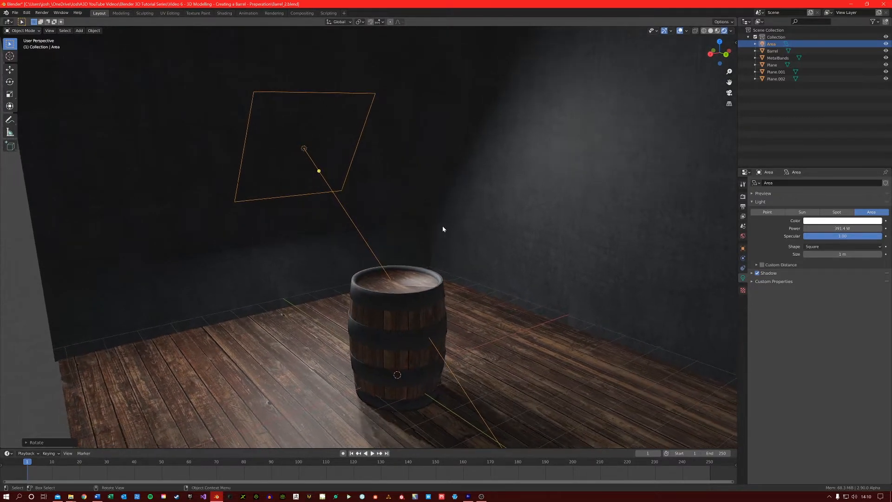
{"action": "middle_click_drag", "start_coordinate": [574, 250], "coordinate": [587, 251]}
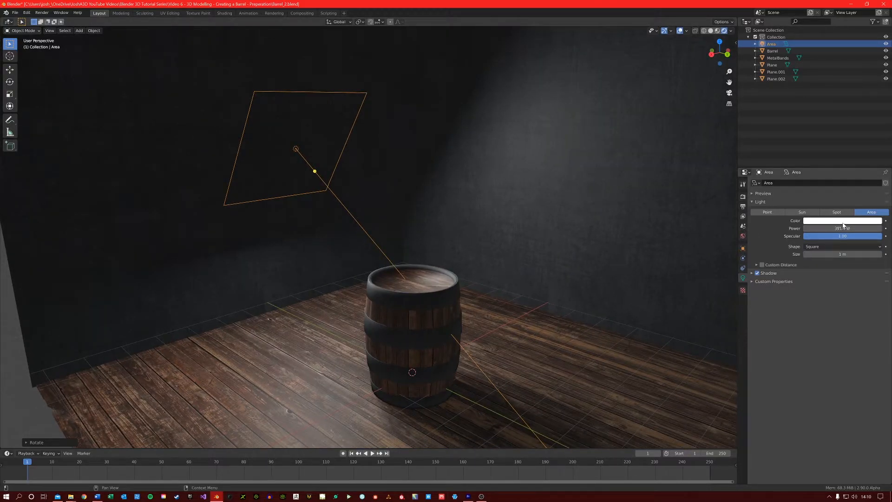
- Tint the area light a light blue with hue 0.557, saturation 0.442 and value 1.000
{"action": "left_click", "coordinate": [842, 223]}
{"action": "mouse_move", "coordinate": [845, 153]}
{"action": "left_mouse_down"}
{"action": "mouse_move", "coordinate": [857, 136]}
{"action": "mouse_move", "coordinate": [850, 142]}
{"action": "left_mouse_up"}
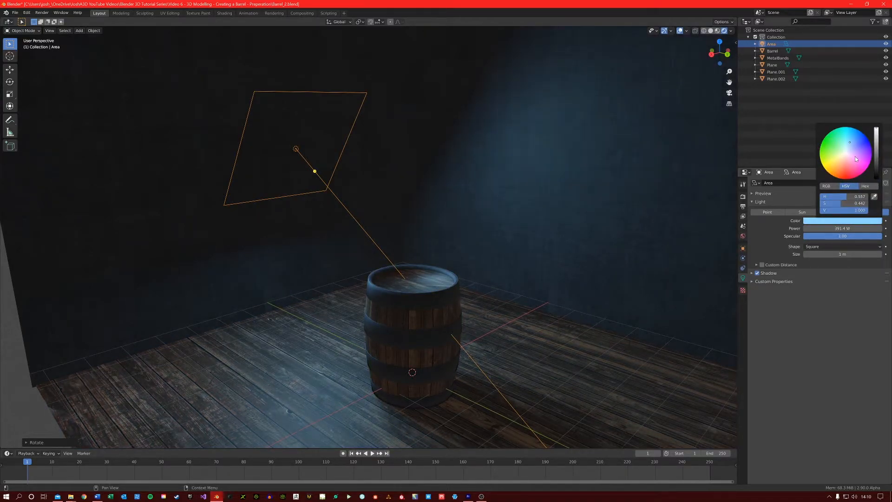
{"action": "middle_click_drag", "start_coordinate": [478, 314], "coordinate": [471, 320]}
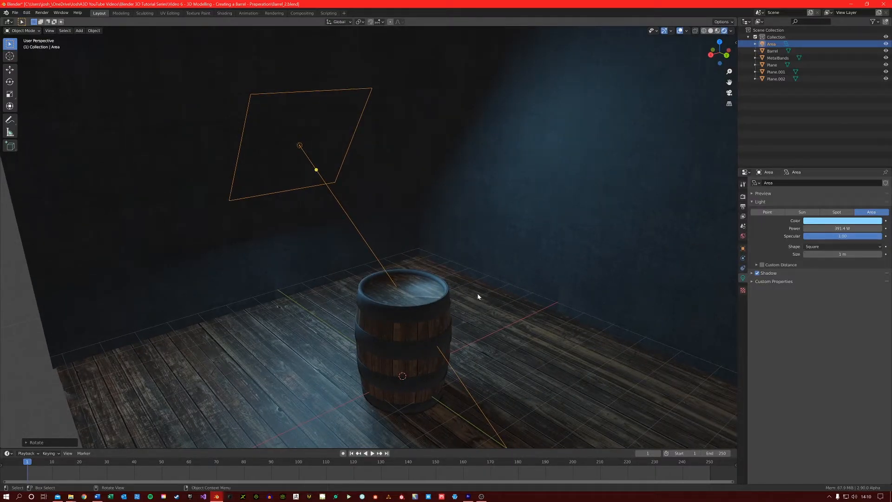
- Add a camera to the scene and raise it about 6.7 m along the Z axis
{"action": "scroll", "coordinate": [478, 296], "scroll_direction": "down", "scroll_amount": 6}
{"action": "key", "text": "shift+a"}
{"action": "mouse_move", "coordinate": [370, 345]}
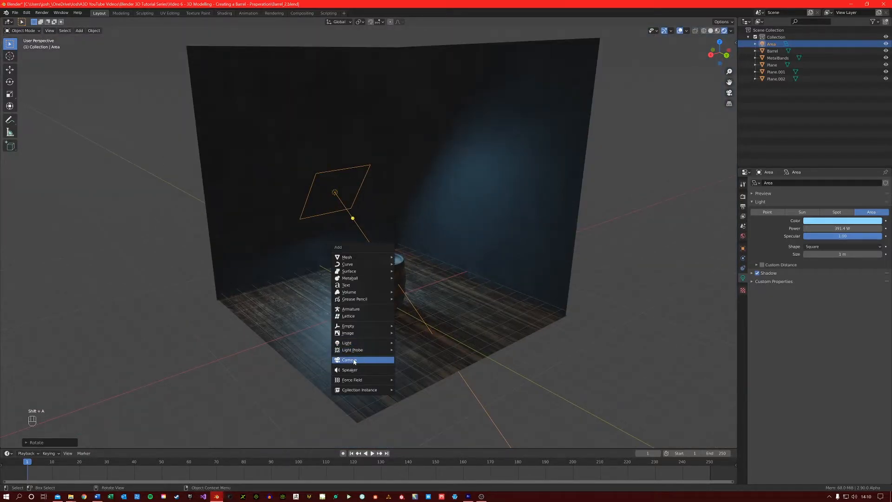
{"action": "left_click", "coordinate": [359, 361]}
{"action": "middle_click_drag", "start_coordinate": [382, 350], "coordinate": [412, 341]}
{"action": "key", "text": "g"}
{"action": "key", "text": "z"}
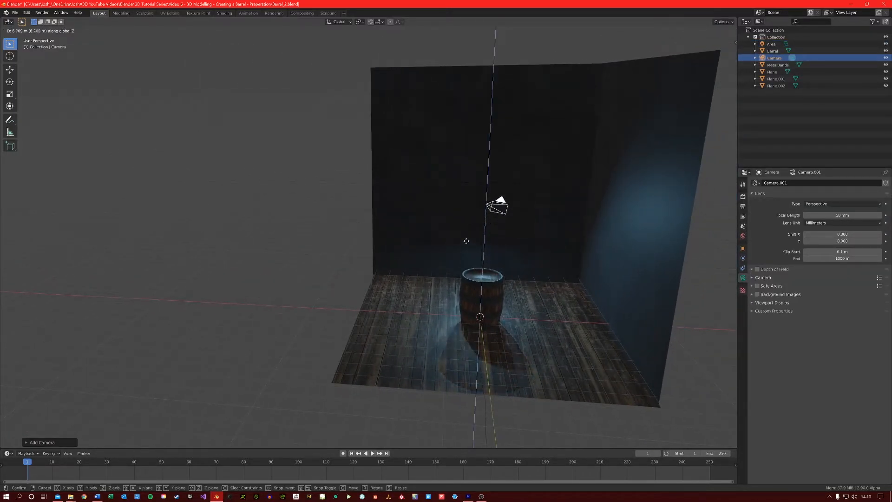
{"action": "left_click", "coordinate": [466, 240]}
- Align the camera to an elevated view that frames the whole barrel with the surrounding floor and both walls
{"action": "middle_click_drag", "start_coordinate": [464, 268], "coordinate": [417, 279], "text": "shift"}
{"action": "scroll", "coordinate": [460, 275], "scroll_direction": "up", "scroll_amount": 2}
{"action": "scroll", "coordinate": [394, 280], "scroll_direction": "up", "scroll_amount": 2}
{"action": "scroll", "coordinate": [413, 287], "scroll_direction": "up", "scroll_amount": 1}
{"action": "scroll", "coordinate": [411, 289], "scroll_direction": "up", "scroll_amount": 1}
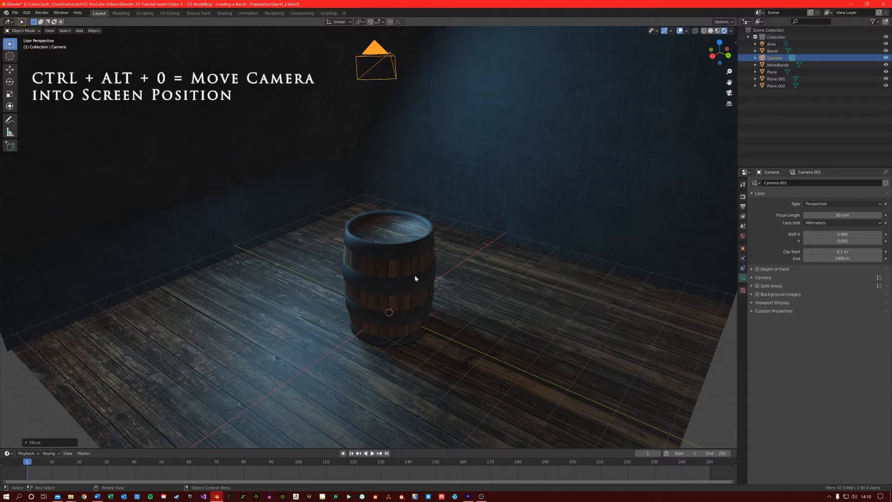
{"action": "key", "text": "ctrl+alt+KP_0"}
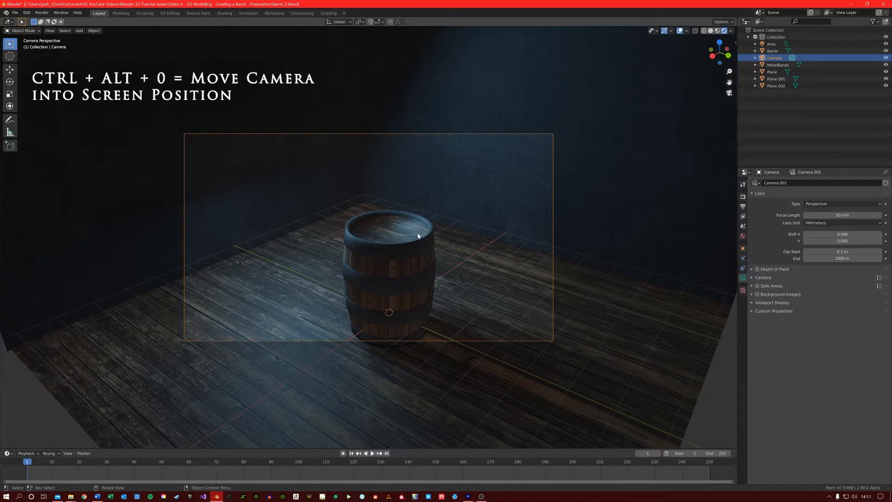
{"action": "key", "text": "KP_0"}
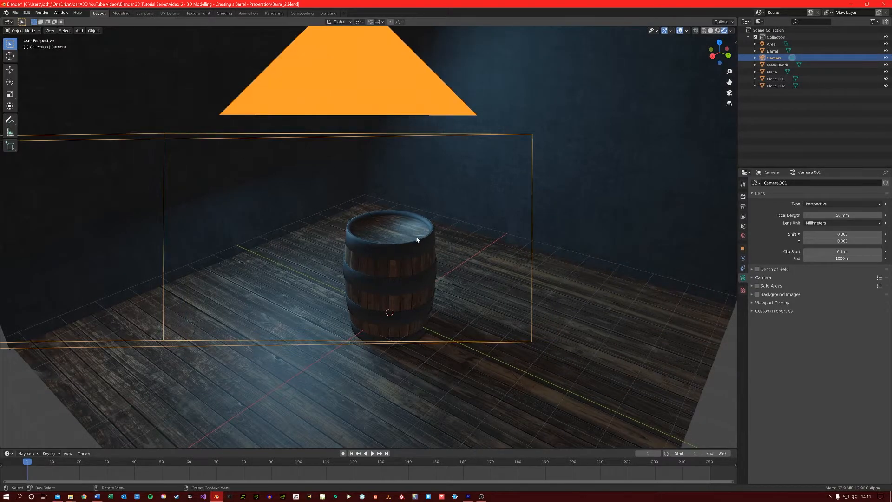
{"action": "scroll", "coordinate": [416, 239], "scroll_direction": "down", "scroll_amount": 3}
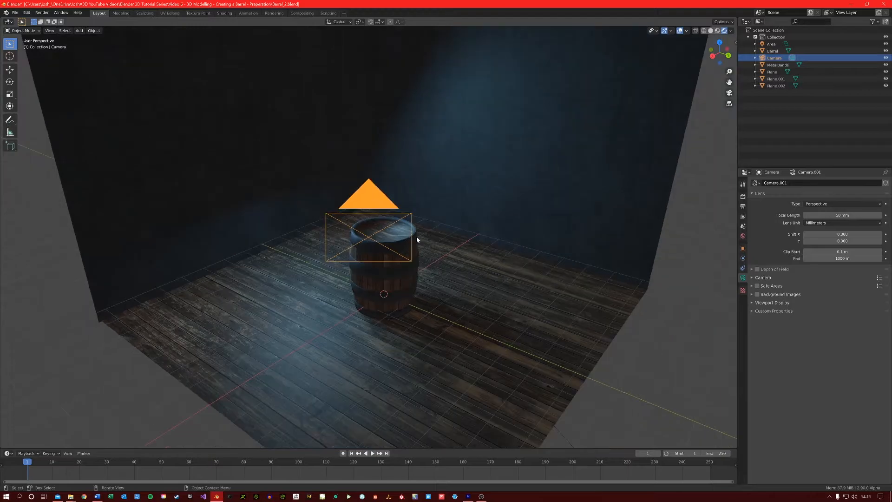
{"action": "scroll", "coordinate": [417, 239], "scroll_direction": "up", "scroll_amount": 2}
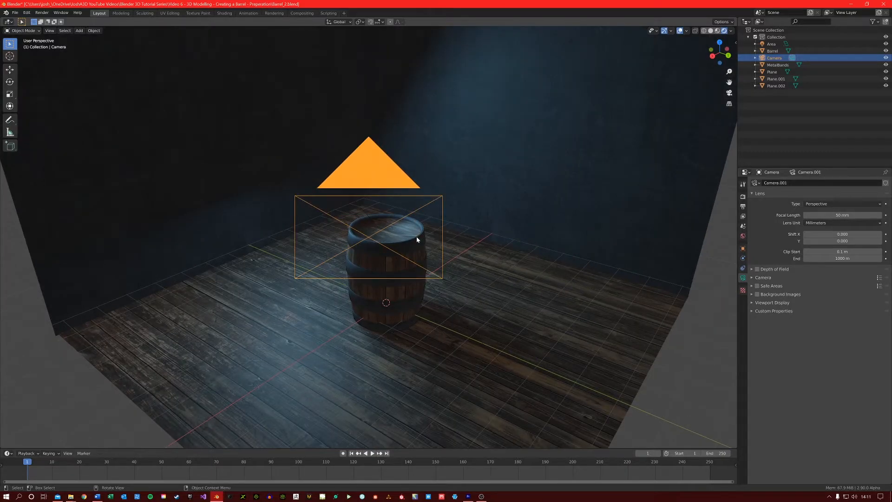
{"action": "key", "text": "ctrl+alt+KP_0"}
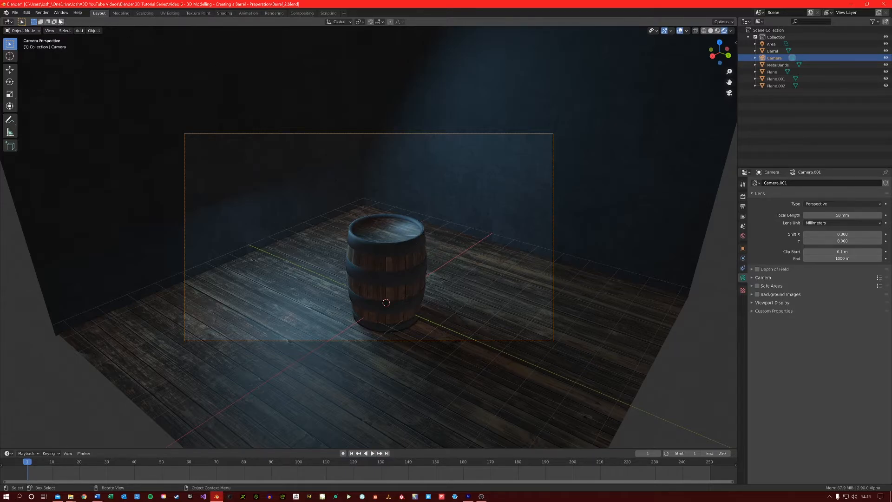
- Render the camera view as a still image and inspect the result at full-screen size
{"action": "left_click", "coordinate": [40, 13]}
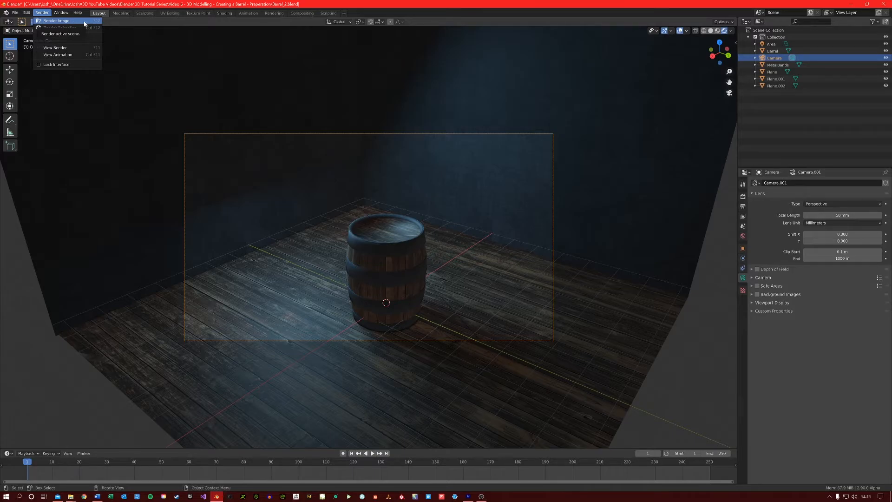
{"action": "left_click", "coordinate": [48, 21]}
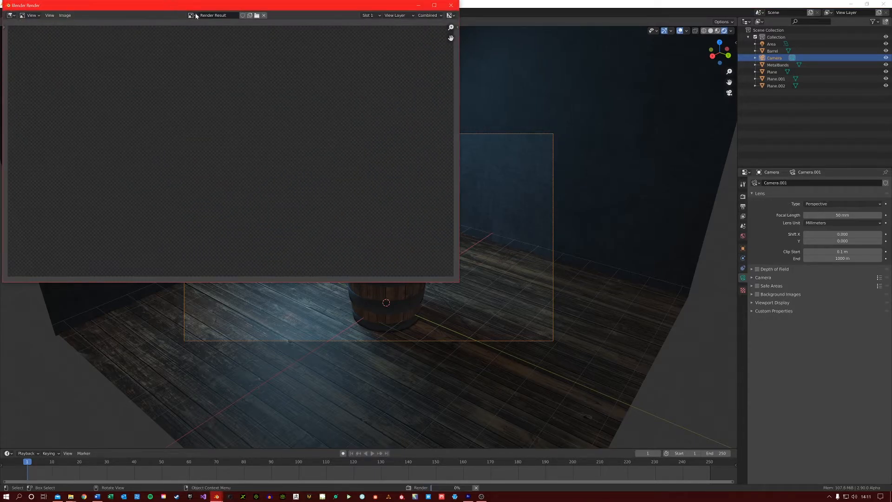
{"action": "left_click_drag", "start_coordinate": [197, 2], "coordinate": [292, 26]}
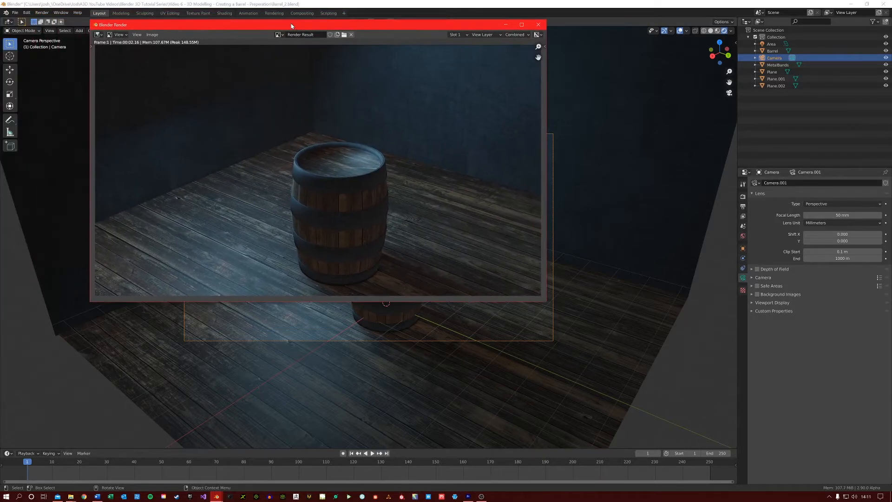
{"action": "double_click", "coordinate": [291, 25]}
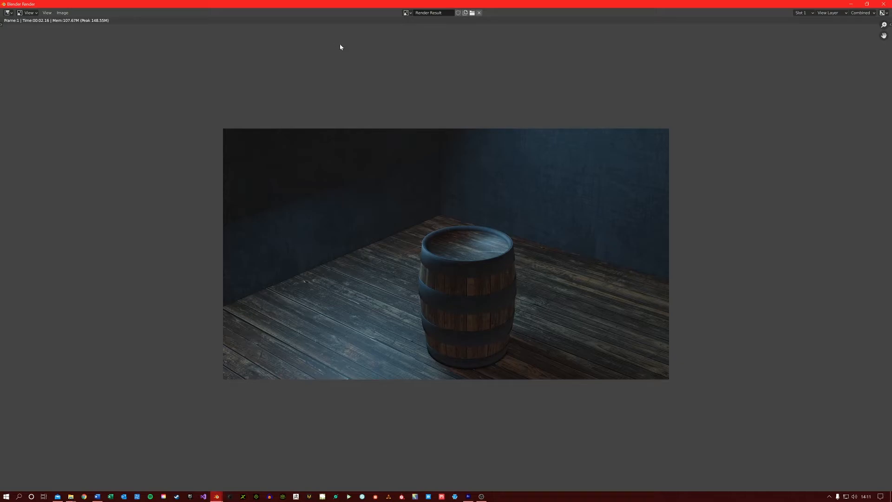
{"action": "double_click", "coordinate": [384, 7]}
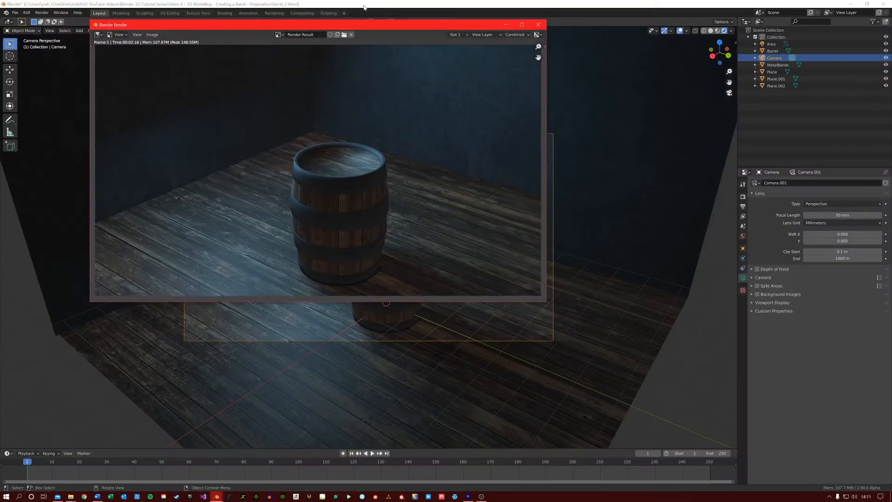
{"action": "left_click_drag", "start_coordinate": [302, 31], "coordinate": [319, 41]}
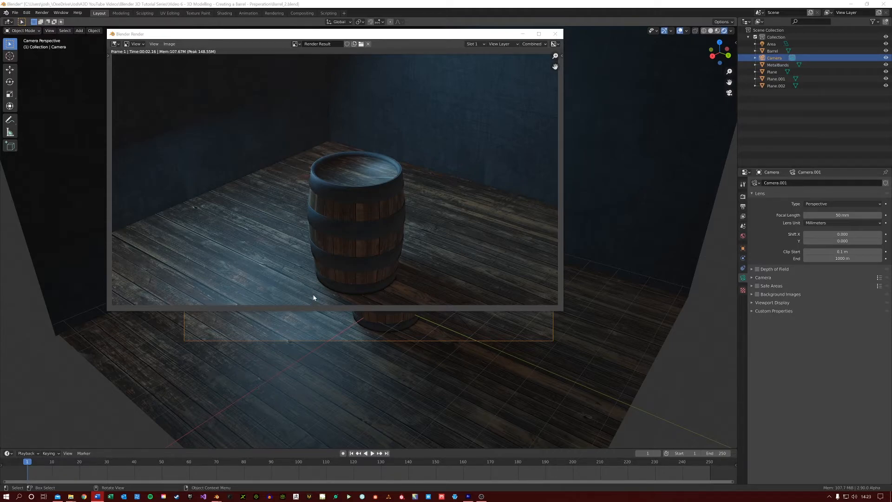
- Review the file format options for saving the rendered image and close the dialog without saving
{"action": "left_click", "coordinate": [170, 45]}
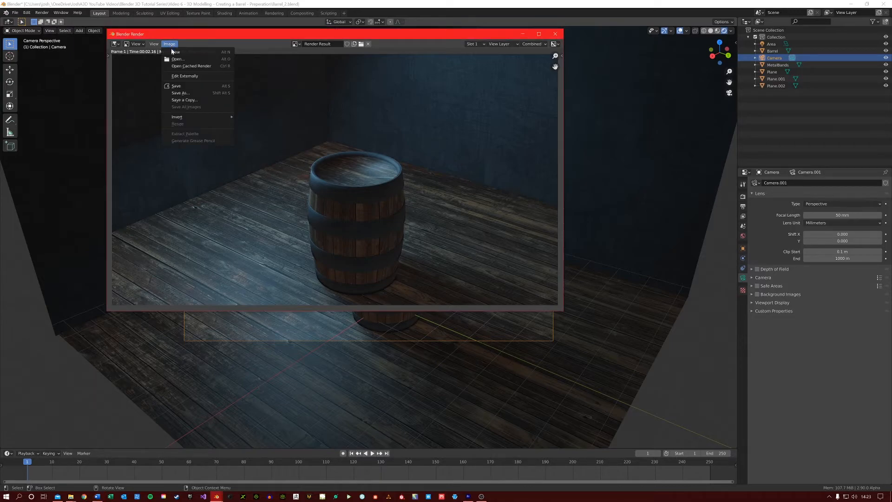
{"action": "left_click", "coordinate": [185, 93]}
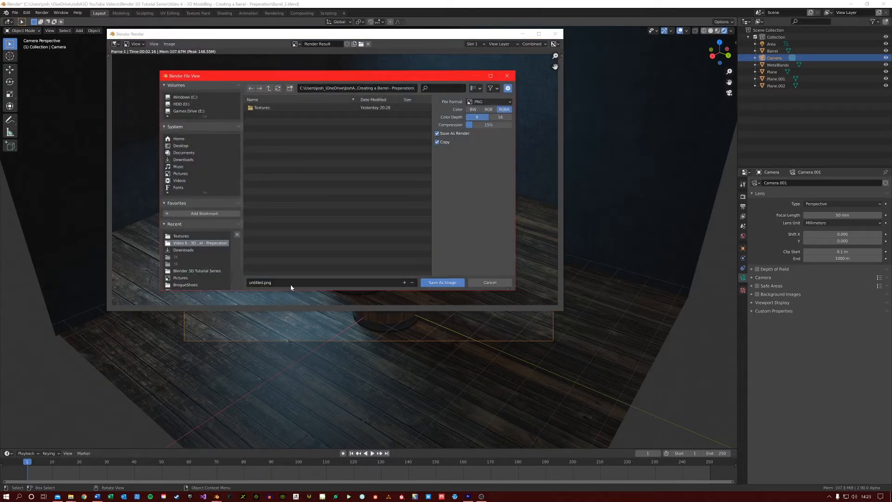
{"action": "left_click", "coordinate": [497, 102]}
{"action": "left_click", "coordinate": [492, 282]}
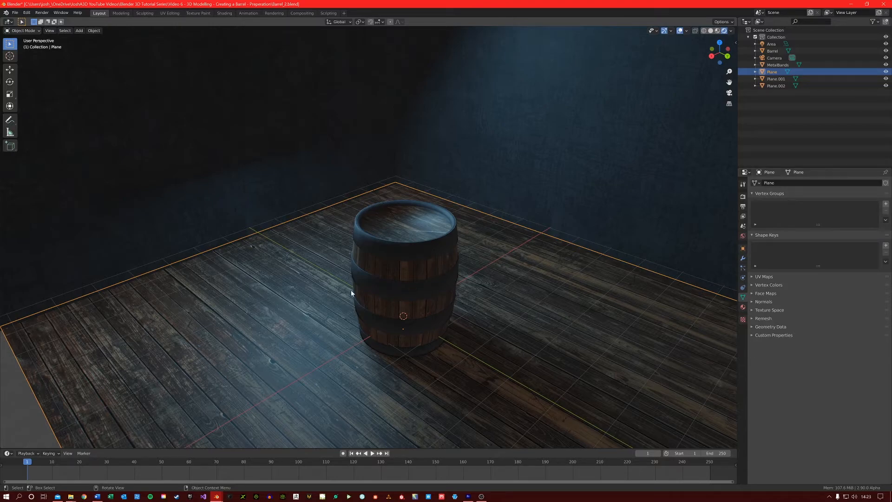
- Join the metal bands and the wooden barrel into a single mesh, keeping the barrel as the active object
{"action": "middle_click_drag", "start_coordinate": [356, 286], "coordinate": [382, 277]}
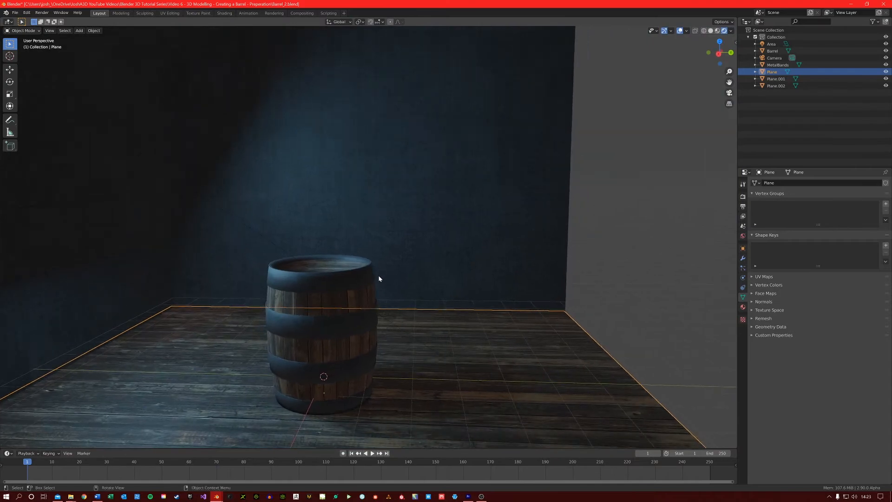
{"action": "left_click", "coordinate": [350, 283]}
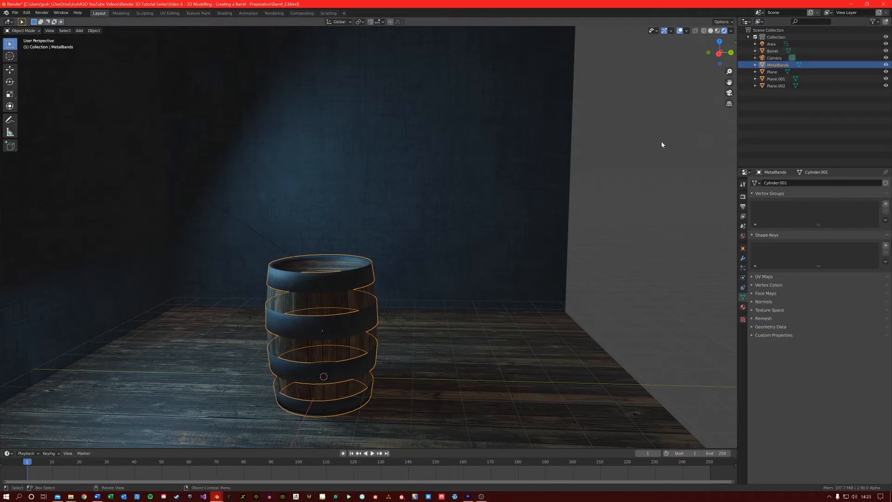
{"action": "left_click", "coordinate": [313, 300], "text": "shift"}
{"action": "middle_click_drag", "start_coordinate": [325, 302], "coordinate": [371, 258]}
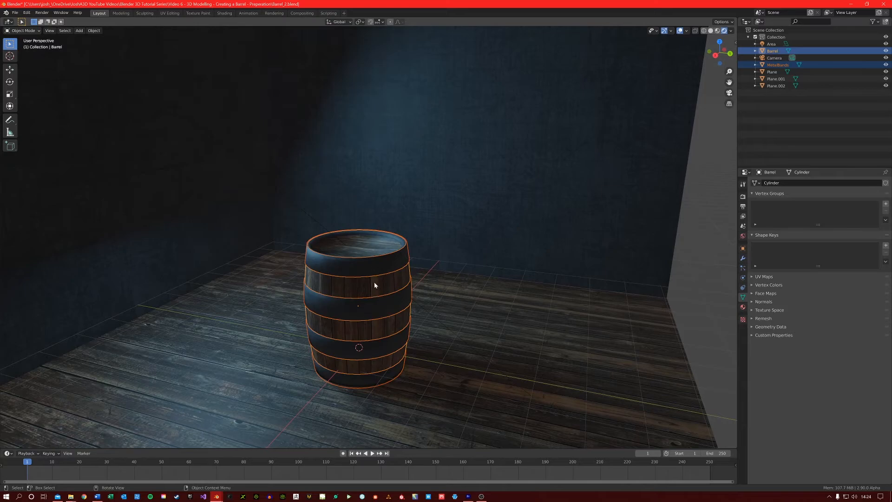
{"action": "middle_click_drag", "start_coordinate": [366, 305], "coordinate": [387, 286], "text": "shift"}
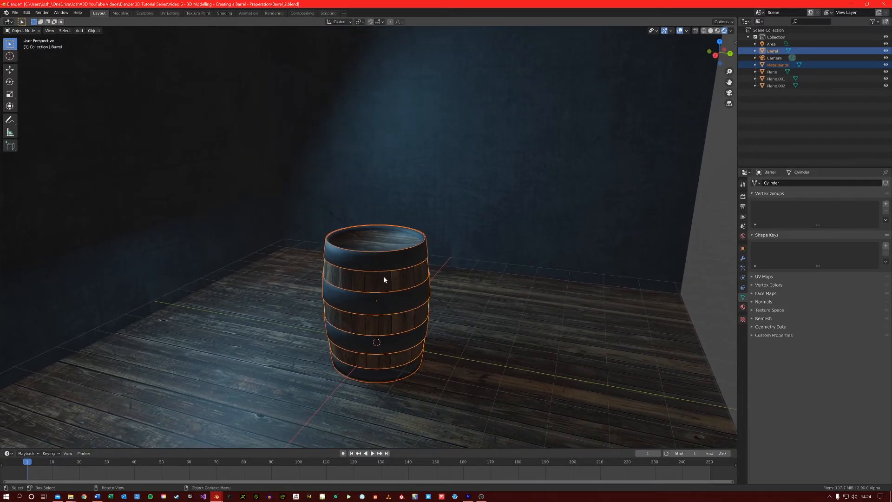
{"action": "key", "text": "ctrl+j"}
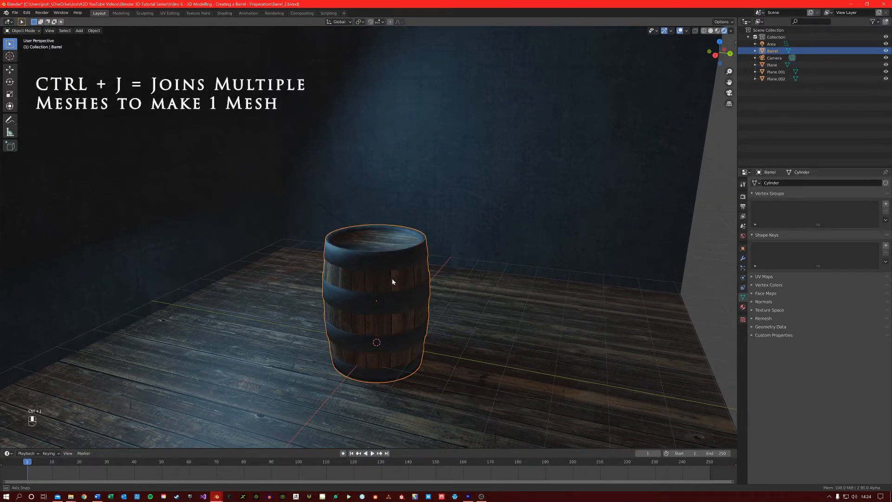
- Try moving the joined barrel freely off the floor to check that the wood and bands travel together
{"action": "middle_click_drag", "start_coordinate": [394, 282], "coordinate": [395, 286]}
{"action": "key", "text": "g"}
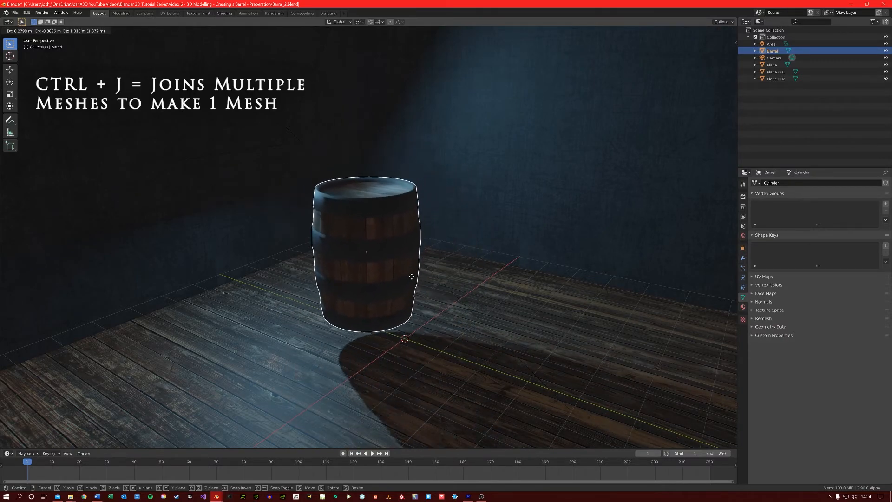
{"action": "left_click", "coordinate": [443, 275]}
{"action": "middle_click_drag", "start_coordinate": [443, 275], "coordinate": [443, 285]}
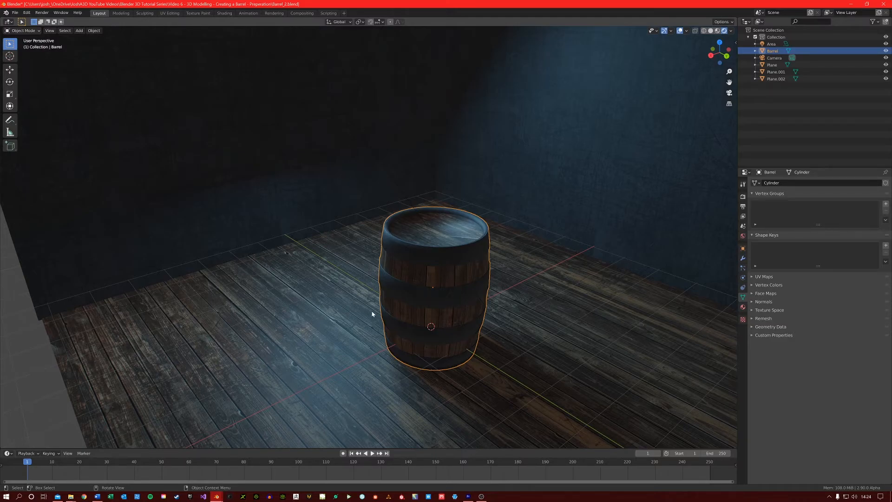
- Select only the barrel, without the walls or floor, and start a Wavefront (.obj) export
{"action": "scroll", "coordinate": [371, 314], "scroll_direction": "down", "scroll_amount": 5}
{"action": "left_click", "coordinate": [360, 143]}
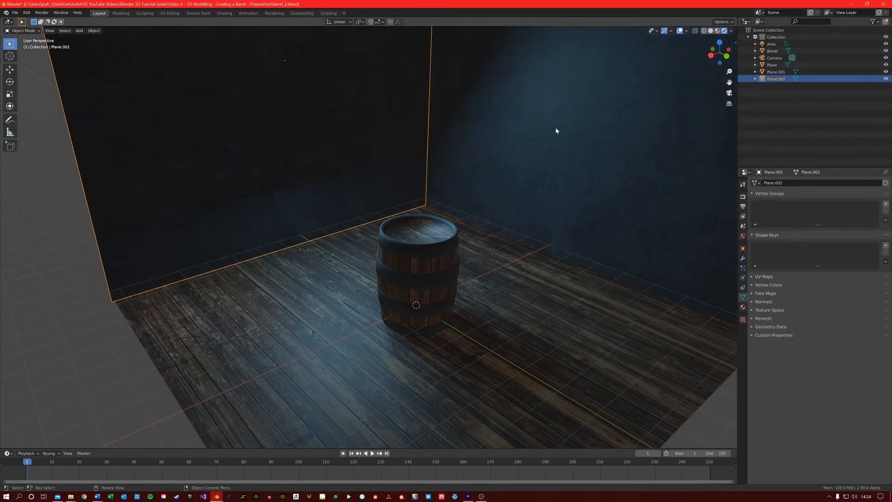
{"action": "scroll", "coordinate": [419, 267], "scroll_direction": "up", "scroll_amount": 2}
{"action": "left_click", "coordinate": [432, 264]}
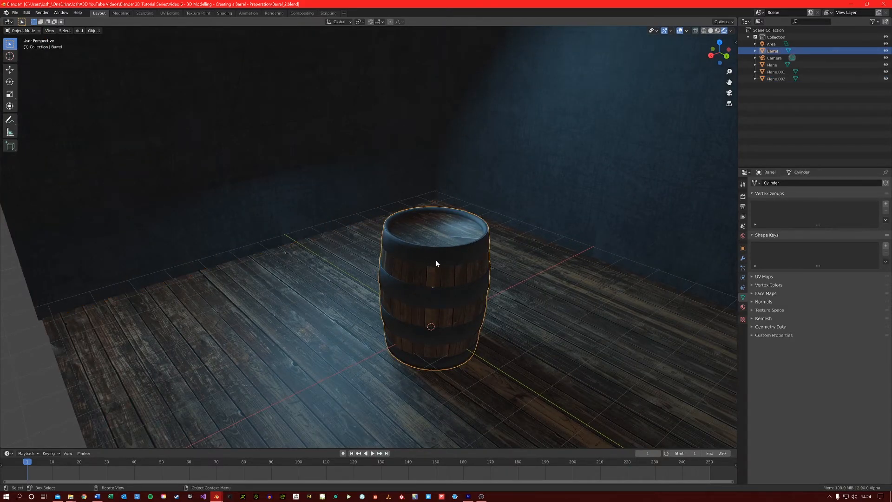
{"action": "left_click", "coordinate": [16, 13]}
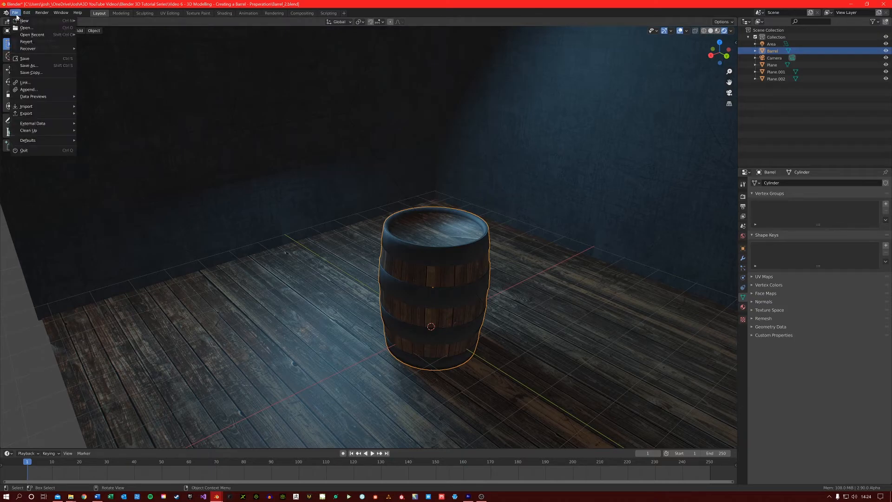
{"action": "mouse_move", "coordinate": [51, 114]}
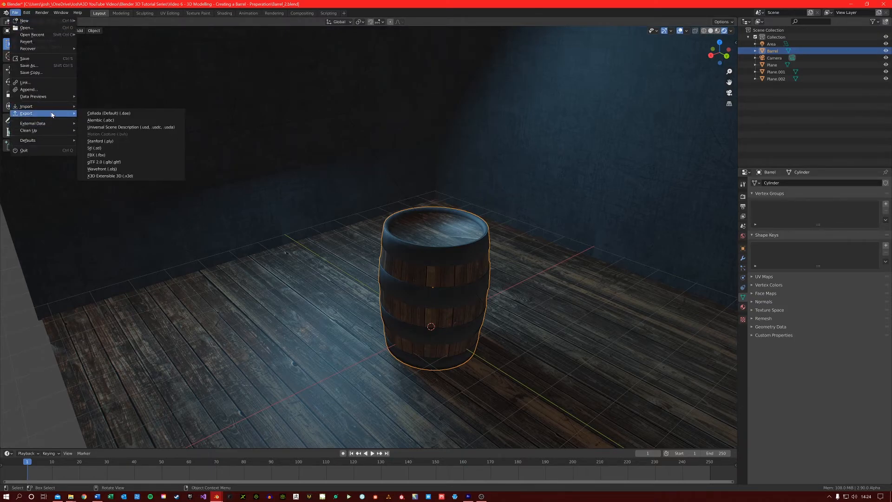
{"action": "left_click", "coordinate": [128, 170]}
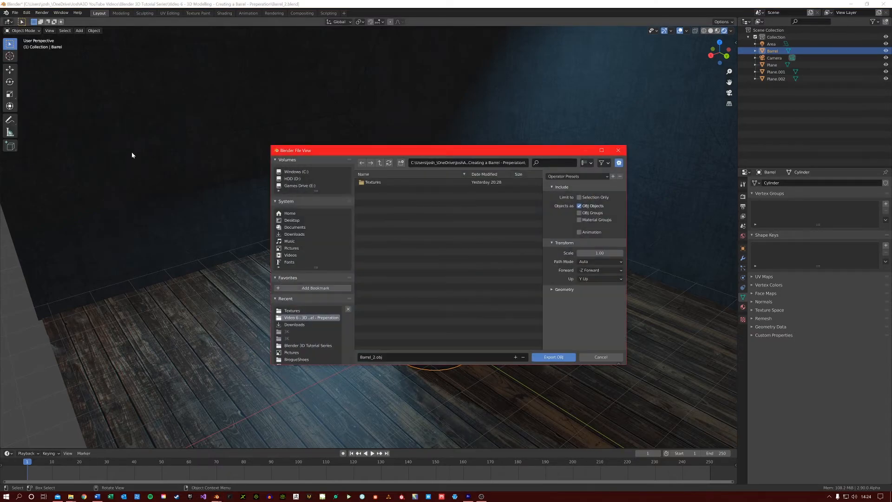
- Name the export file Barrel.obj, limit the export to Selection Only, and export the OBJ
{"action": "left_click", "coordinate": [376, 358]}
{"action": "left_click", "coordinate": [374, 357]}
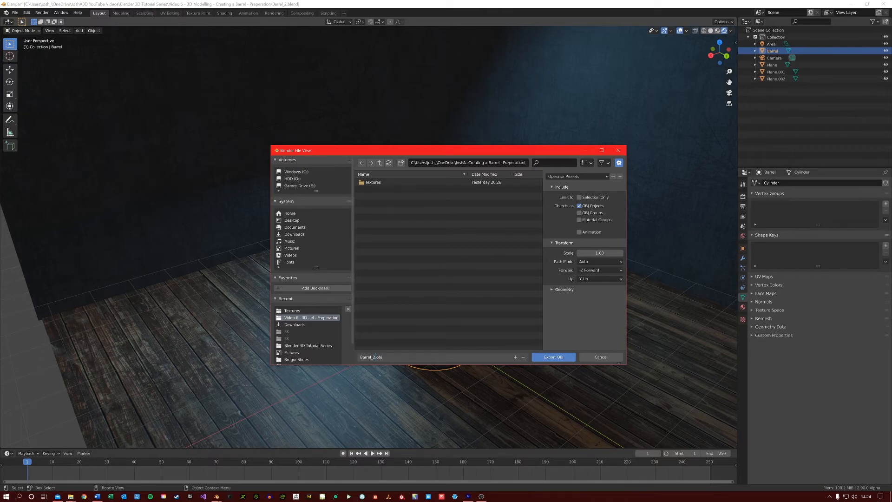
{"action": "key", "text": "BackSpace"}
{"action": "key", "text": "BackSpace"}
{"action": "key", "text": "Return"}
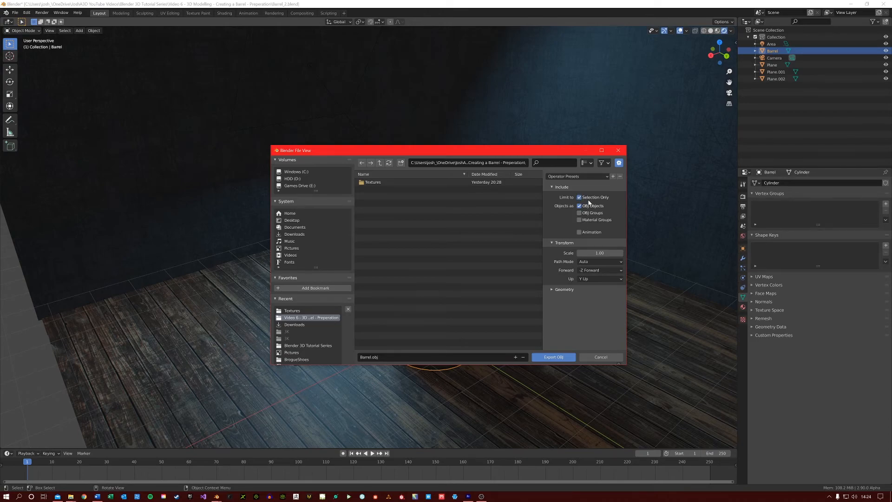
{"action": "left_click", "coordinate": [563, 357]}
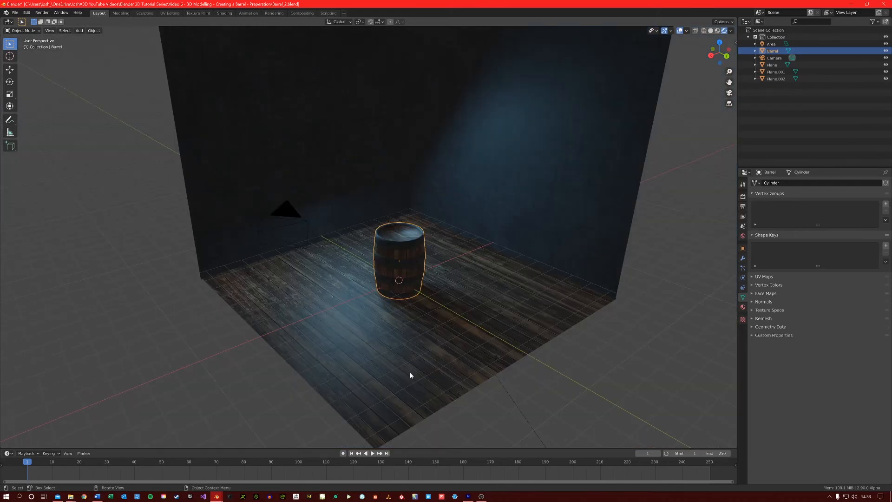